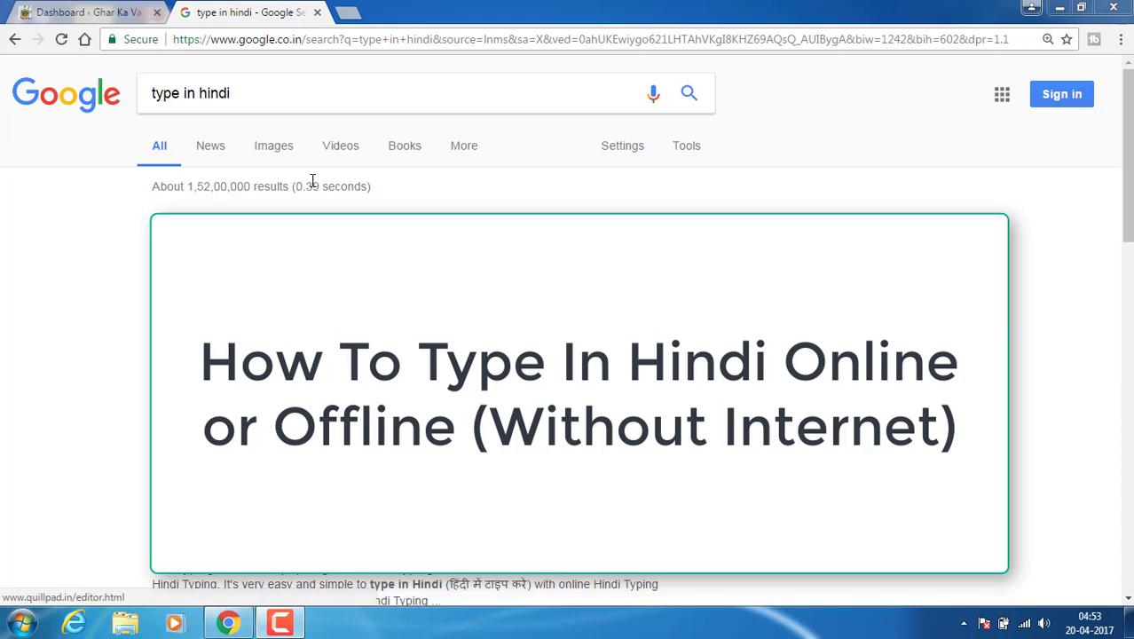
{"action": "left_click", "coordinate": [264, 98]}
{"action": "left_click_drag", "start_coordinate": [264, 99], "coordinate": [121, 98]}
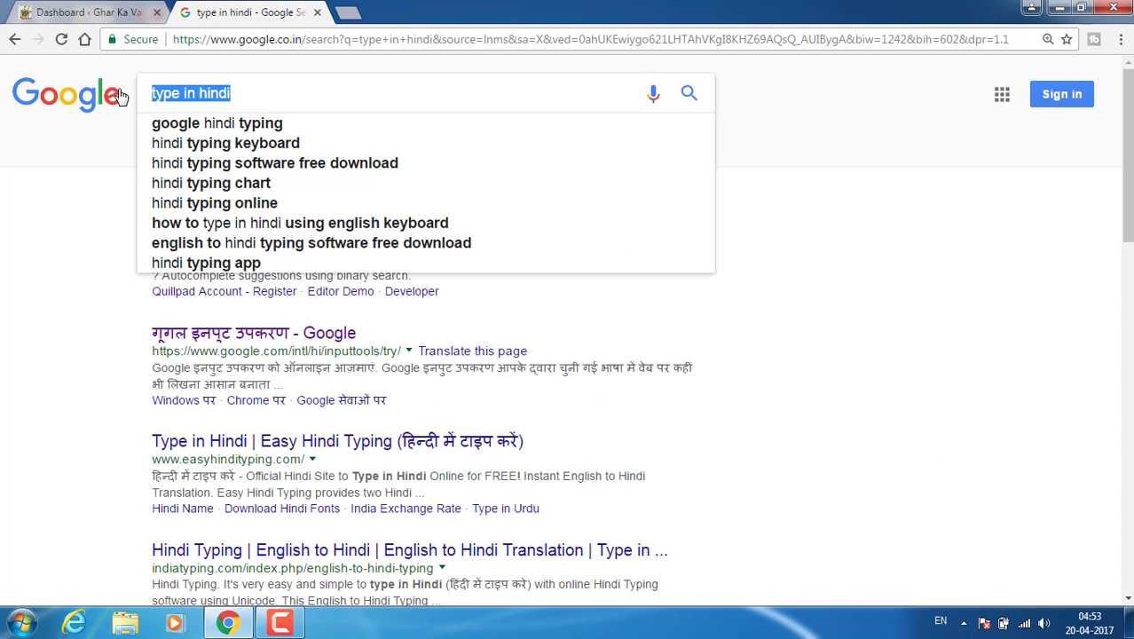
{"action": "left_click", "coordinate": [841, 372]}
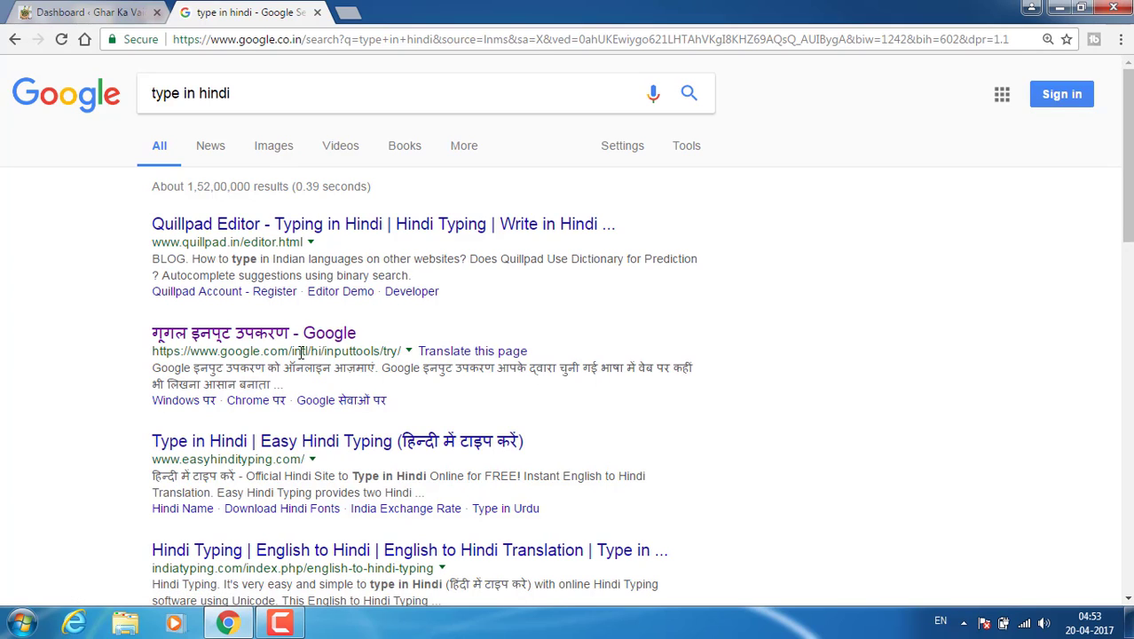
Open the गूगल इनपुट उपकरण - Google search result in a new tab and switch to it.
{"action": "right_click", "coordinate": [243, 336]}
{"action": "left_click", "coordinate": [266, 346]}
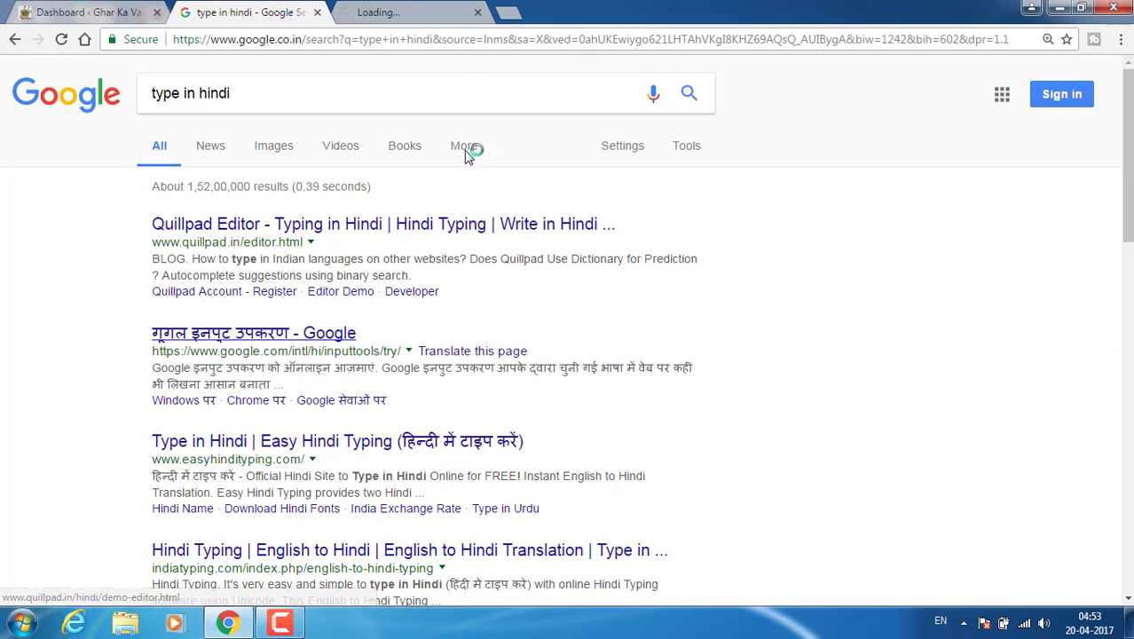
{"action": "left_click", "coordinate": [413, 18]}
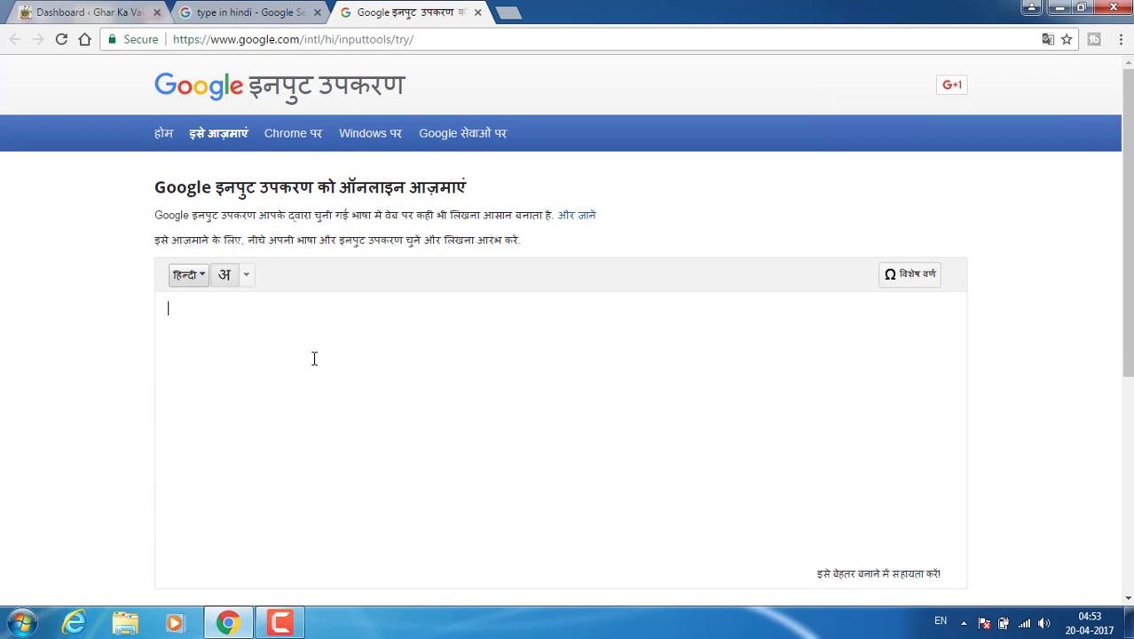
Write भारत in the try-out text area by transliterating "bharat".
{"action": "left_click", "coordinate": [314, 357]}
{"action": "scroll", "coordinate": [314, 358], "scroll_direction": "down", "scroll_amount": 2}
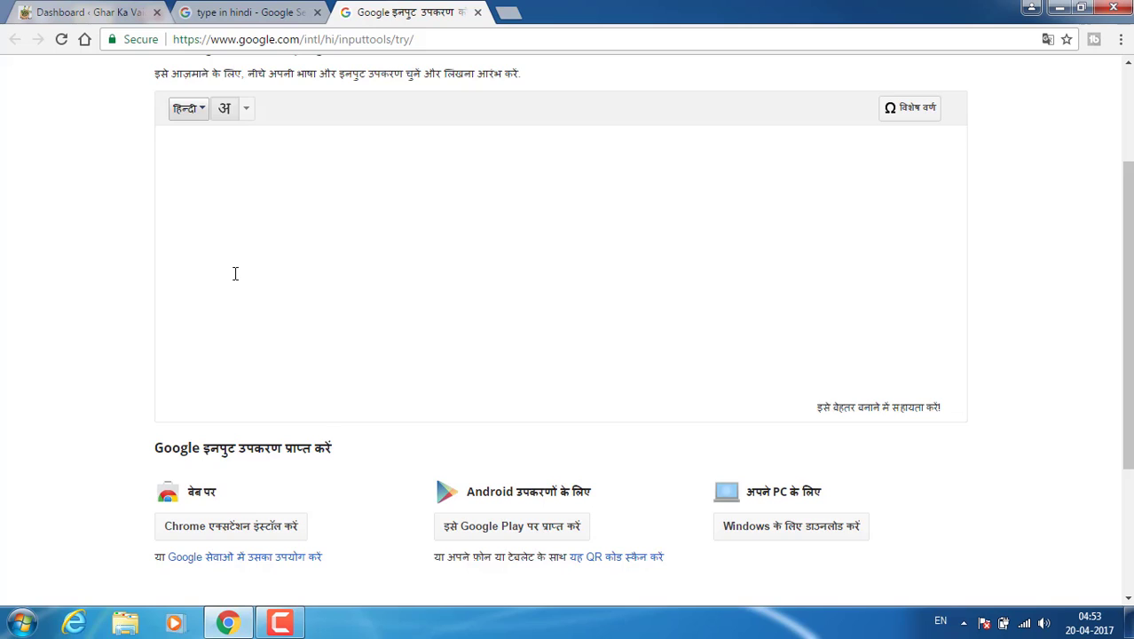
{"action": "scroll", "coordinate": [236, 271], "scroll_direction": "up", "scroll_amount": 1}
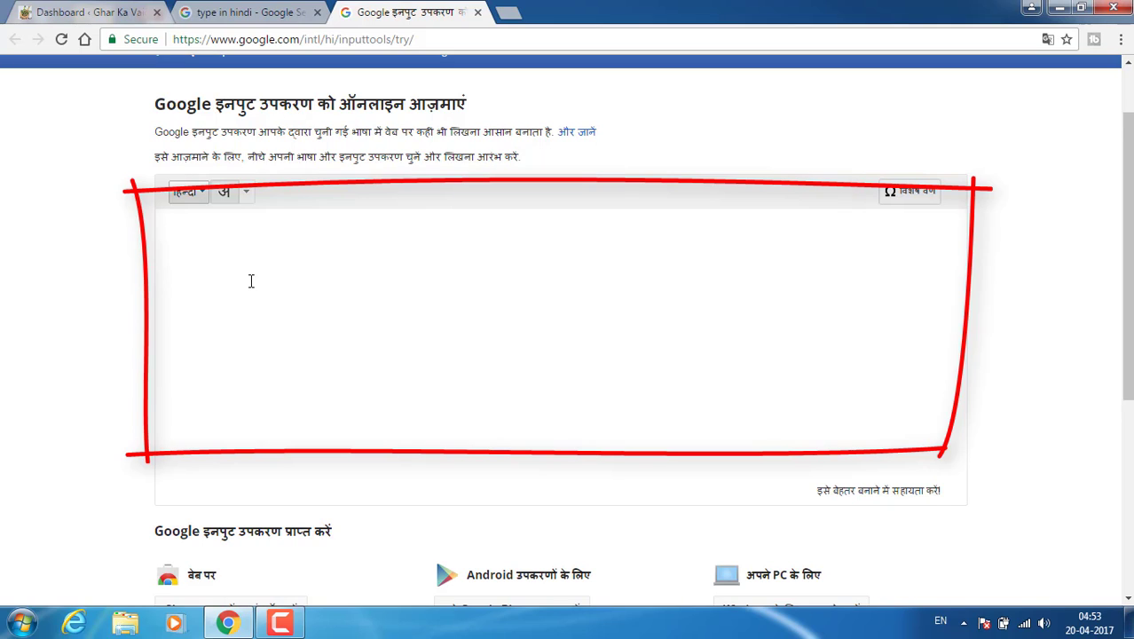
{"action": "type", "text": "bharat"}
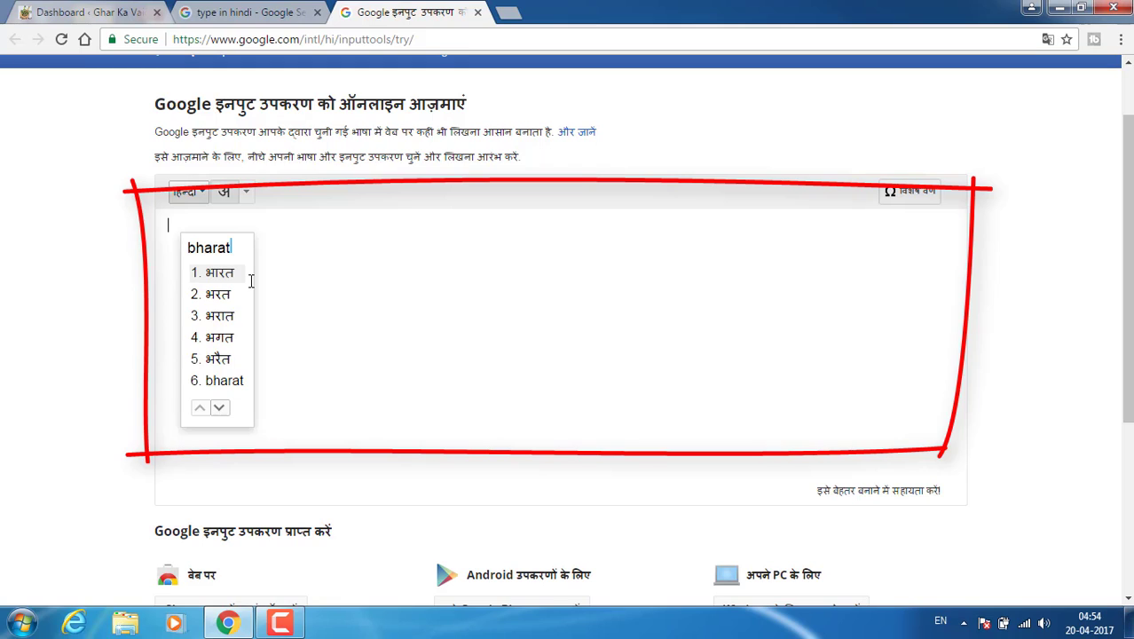
{"action": "key", "text": "space"}
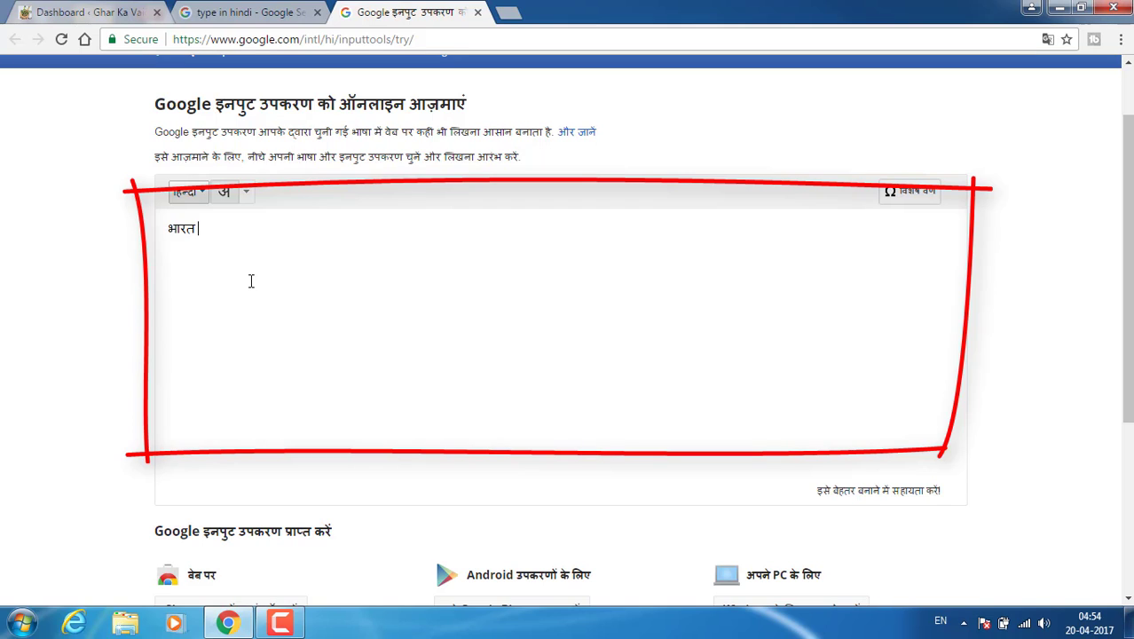
Add the word हिन्दी after भारत by transliterating "hindee" and choosing the second suggested spelling.
{"action": "type", "text": "hnidi"}
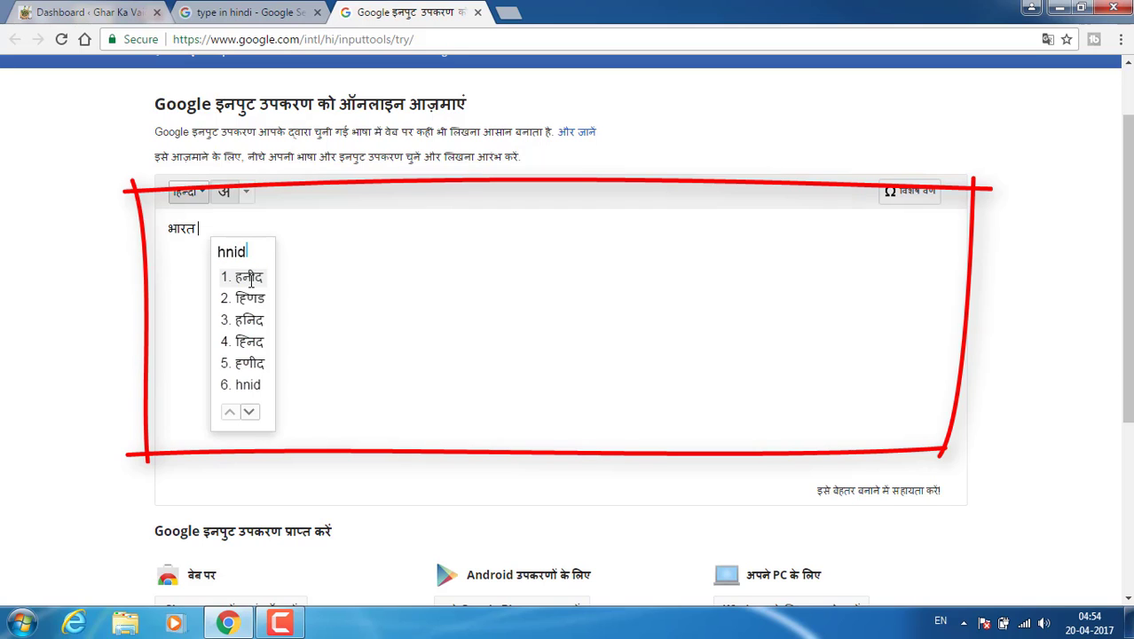
{"action": "key", "text": "BackSpace"}
{"action": "key", "text": "BackSpace"}
{"action": "key", "text": "BackSpace"}
{"action": "key", "text": "BackSpace"}
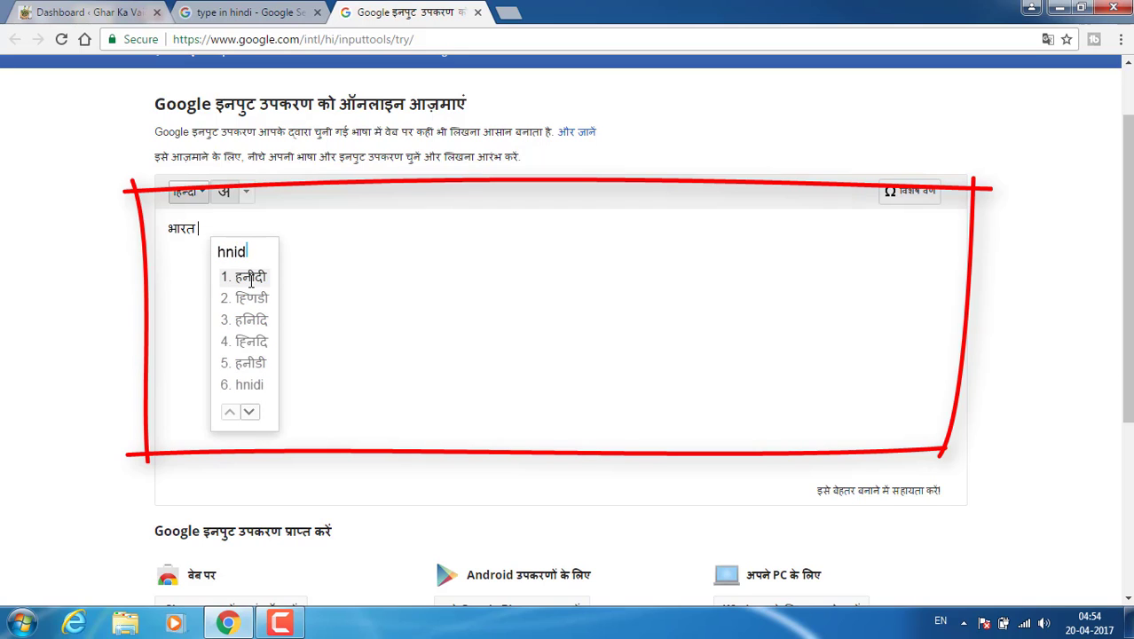
{"action": "type", "text": "in"}
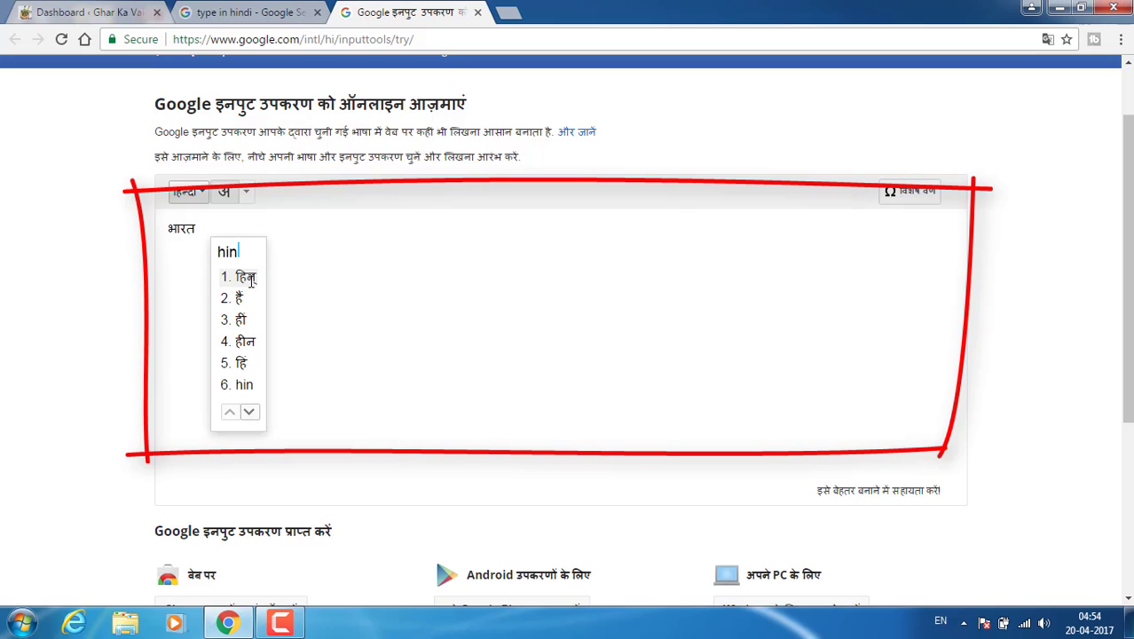
{"action": "type", "text": "di"}
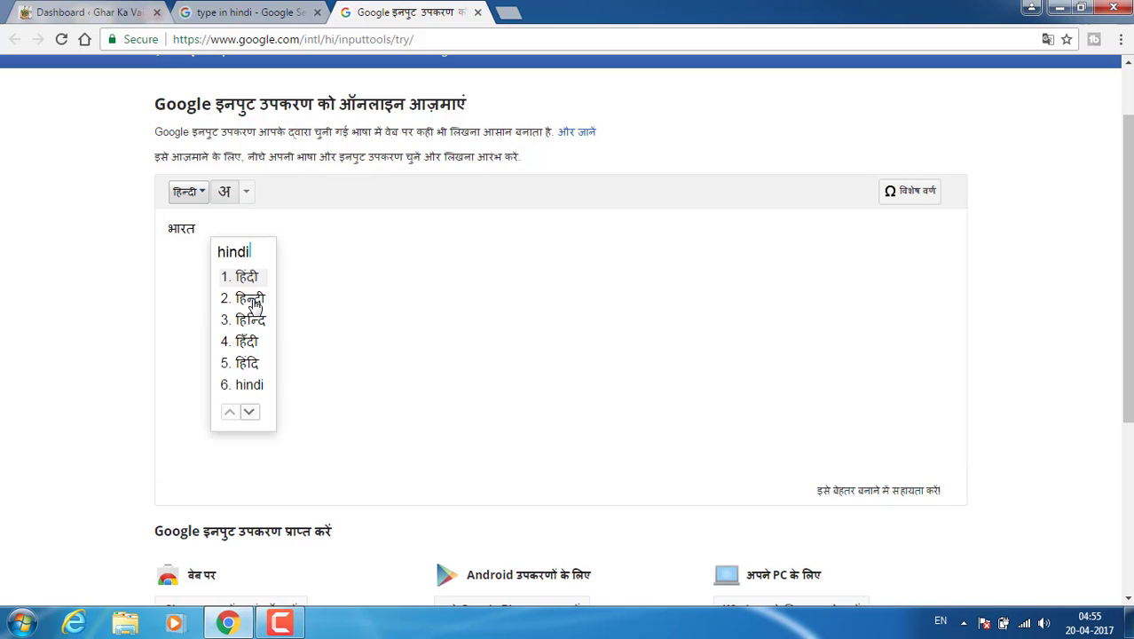
{"action": "key", "text": "BackSpace"}
{"action": "type", "text": "ee"}
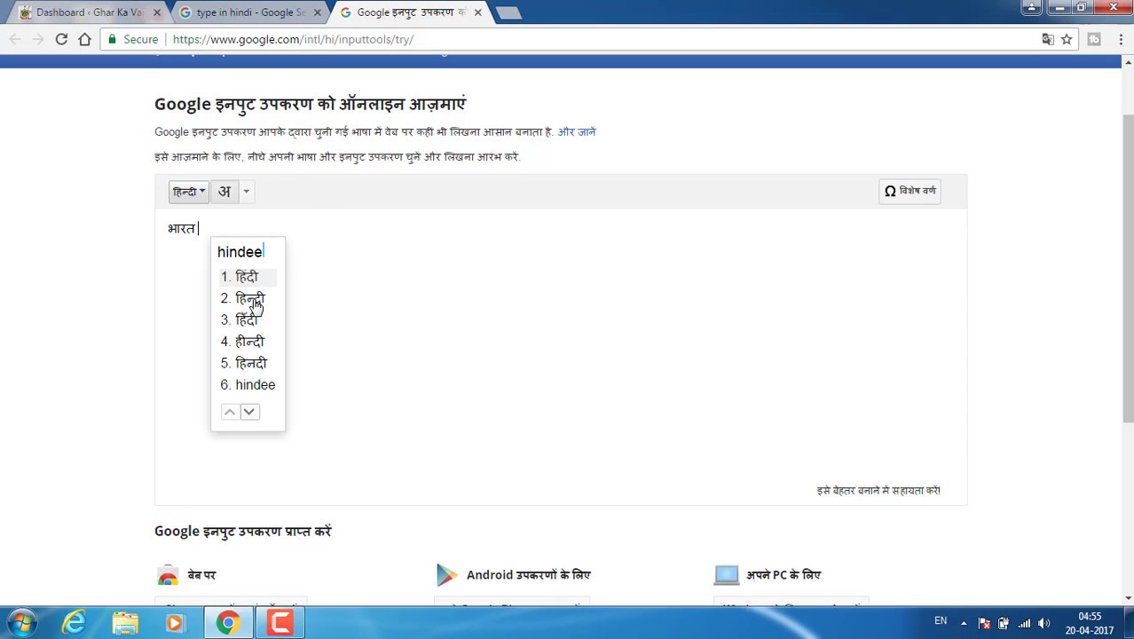
{"action": "left_click", "coordinate": [252, 302]}
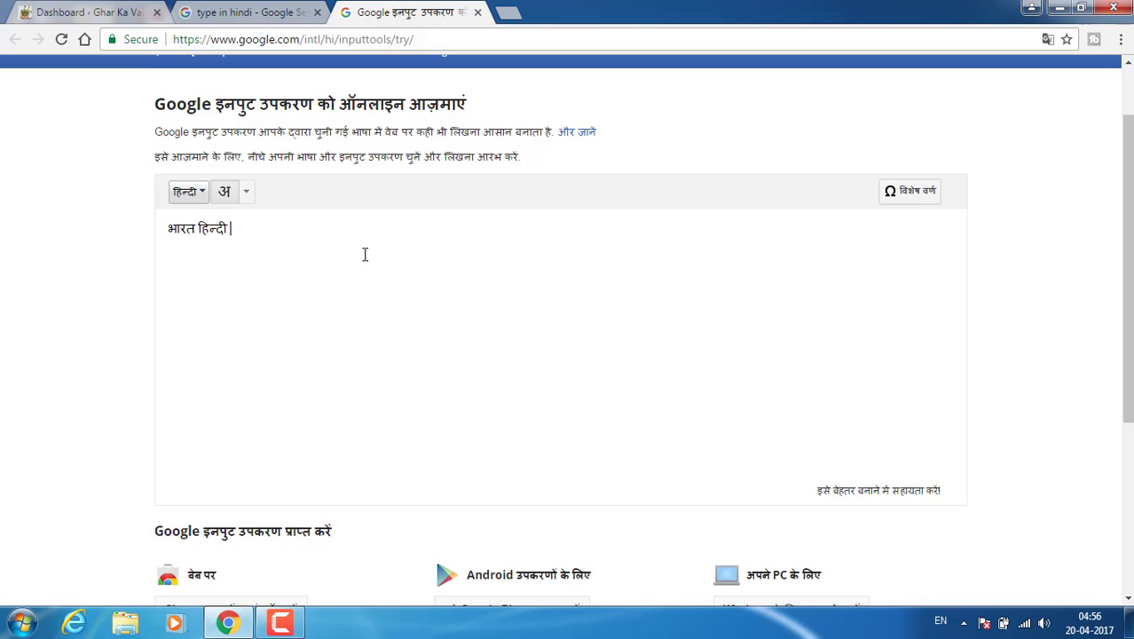
Open the Windows download page of the Hindi-language Google Input Tools site.
{"action": "scroll", "coordinate": [364, 253], "scroll_direction": "down", "scroll_amount": 3}
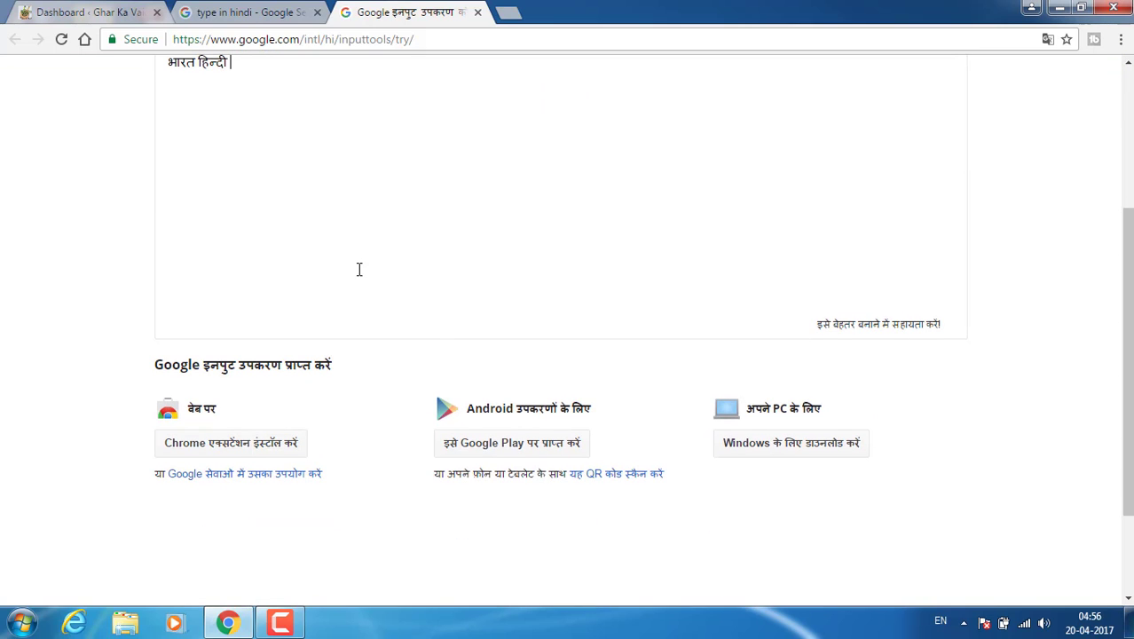
{"action": "left_click", "coordinate": [820, 450]}
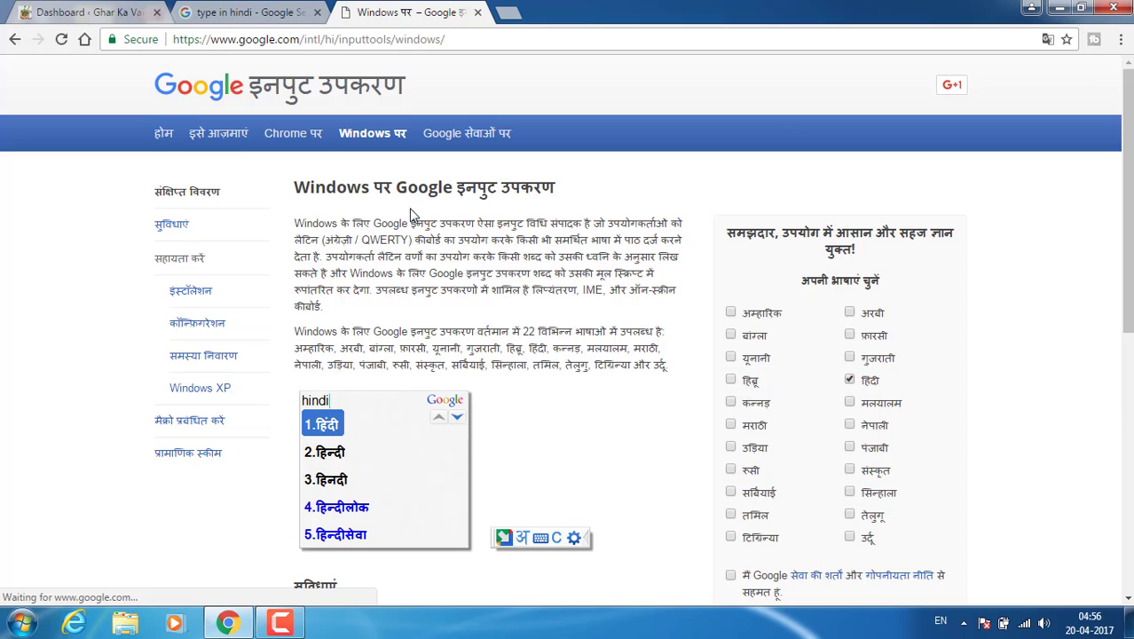
Return to the Google results and search for "google hindi typing" instead of the previous query.
{"action": "left_click", "coordinate": [261, 14]}
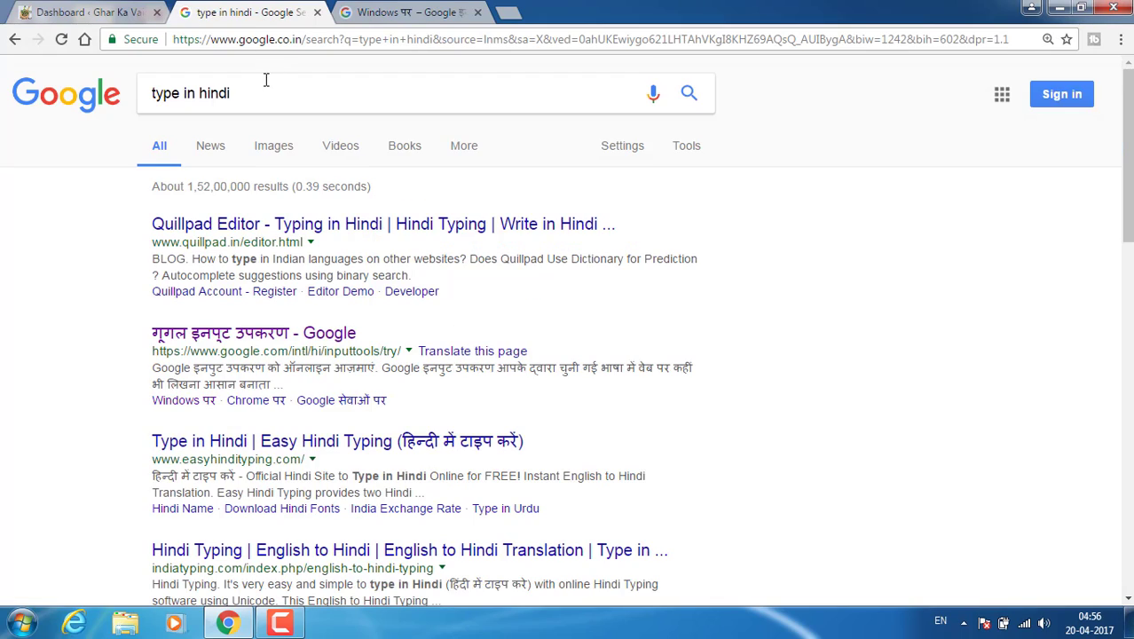
{"action": "left_click", "coordinate": [265, 87]}
{"action": "left_click_drag", "start_coordinate": [264, 89], "coordinate": [120, 89]}
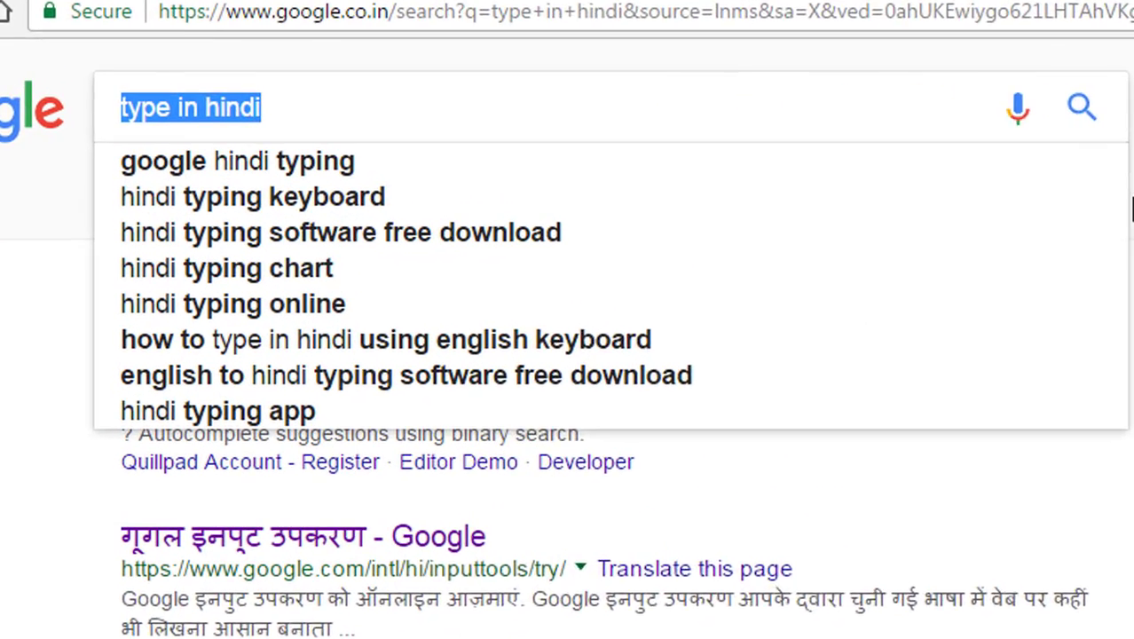
{"action": "type", "text": "google "}
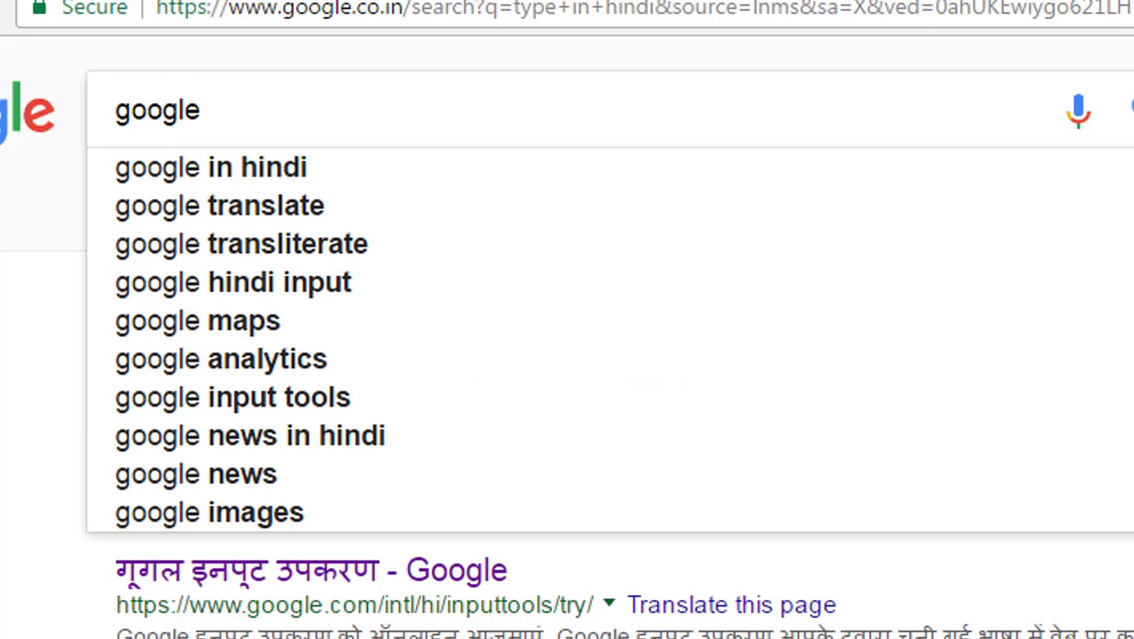
{"action": "type", "text": "hin"}
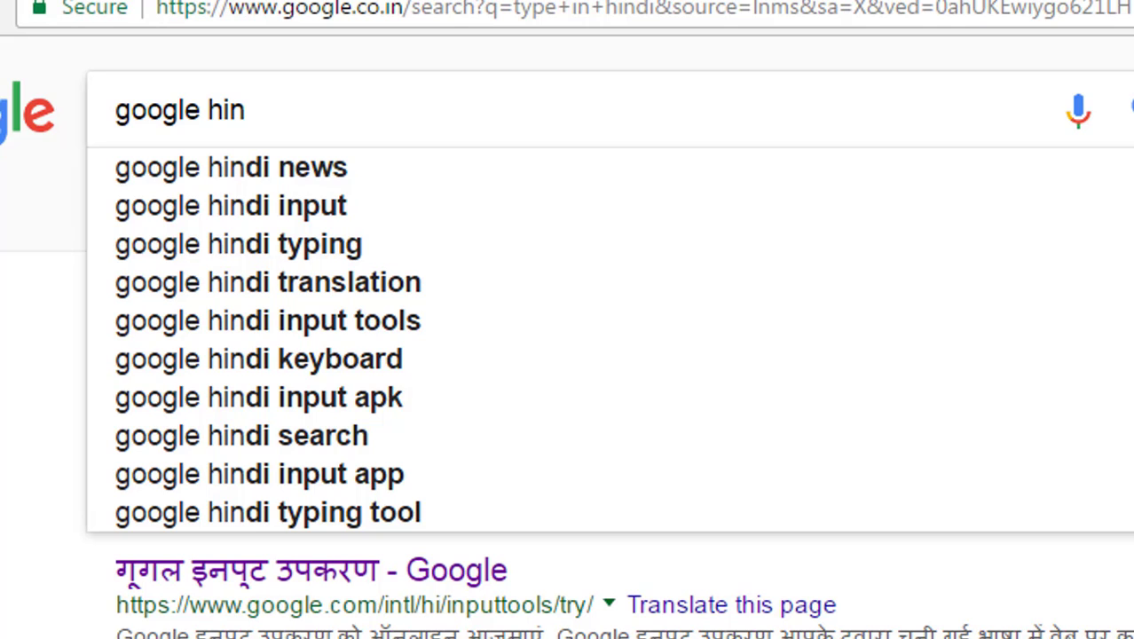
{"action": "key", "text": "Down"}
{"action": "key", "text": "Down"}
{"action": "key", "text": "Down"}
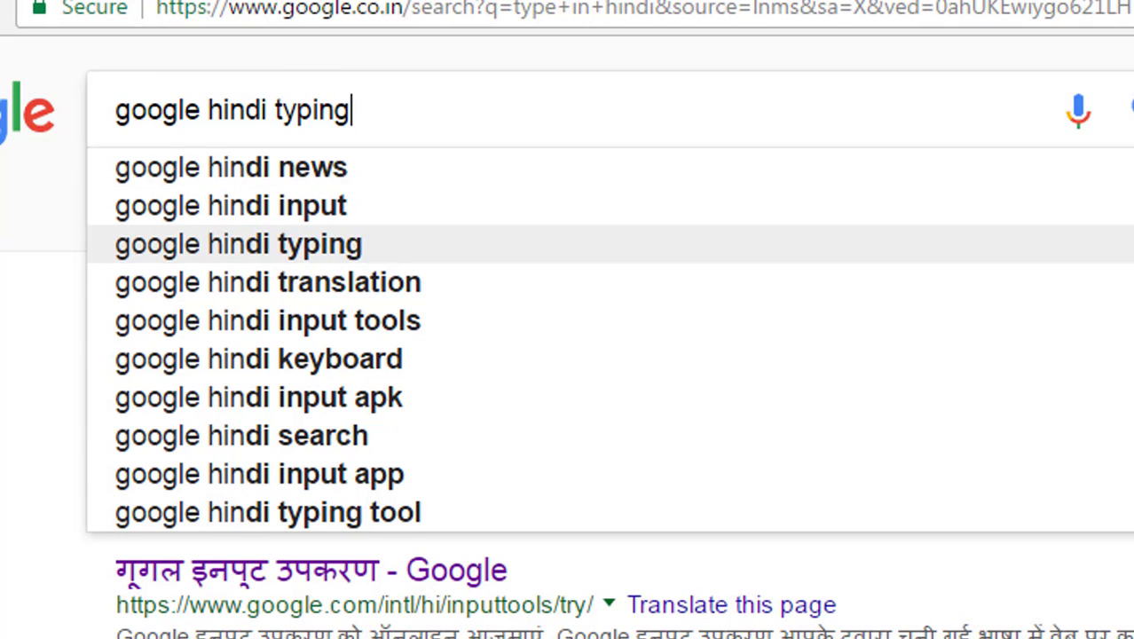
{"action": "key", "text": "Return"}
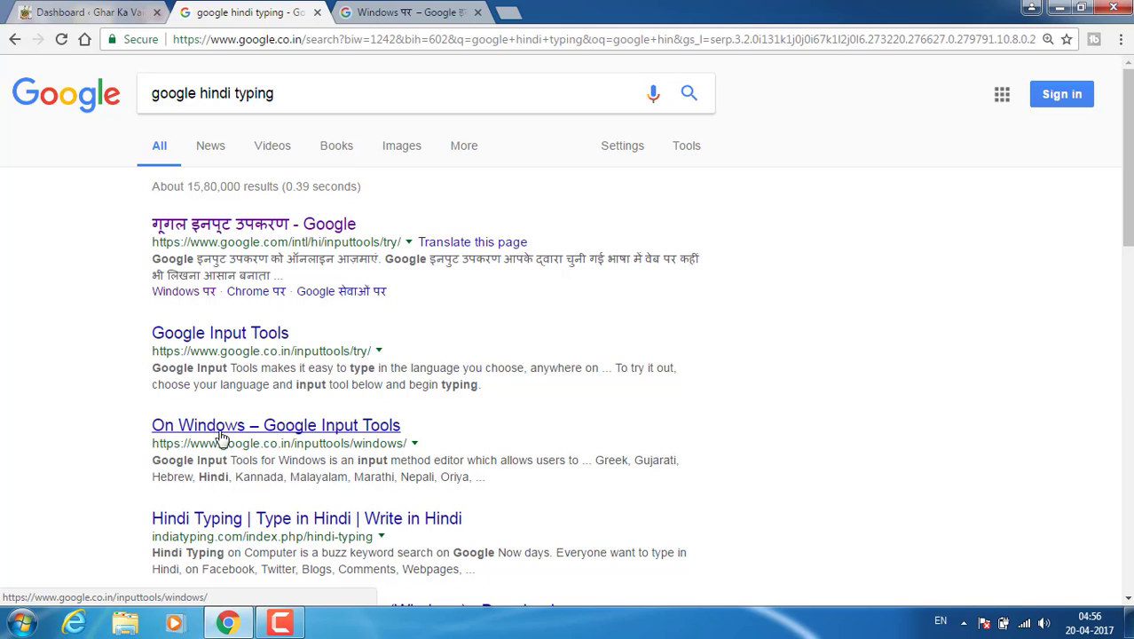
Open the "On Windows – Google Input Tools" result in a new tab and close the Hindi version of that page.
{"action": "right_click", "coordinate": [256, 438]}
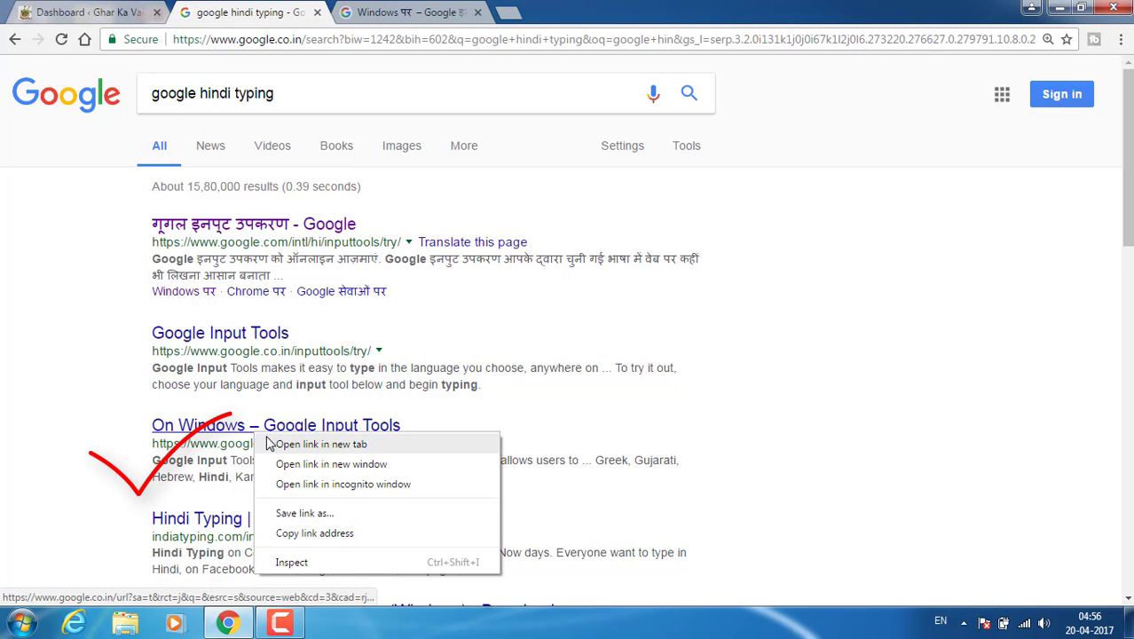
{"action": "left_click", "coordinate": [275, 443]}
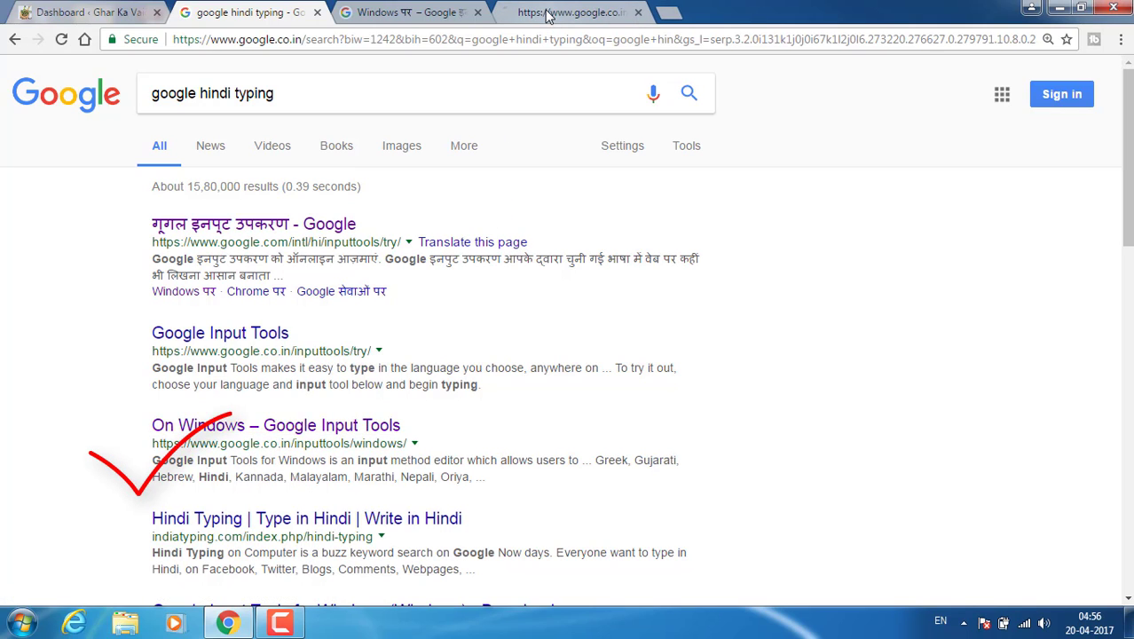
{"action": "left_click", "coordinate": [545, 13]}
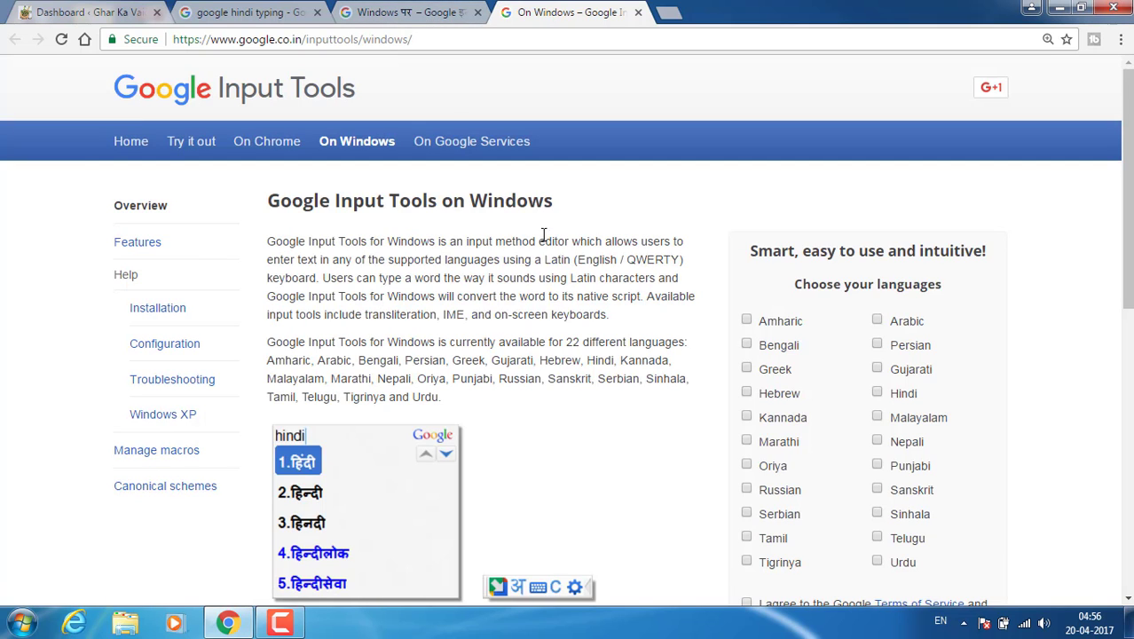
{"action": "left_click", "coordinate": [375, 18]}
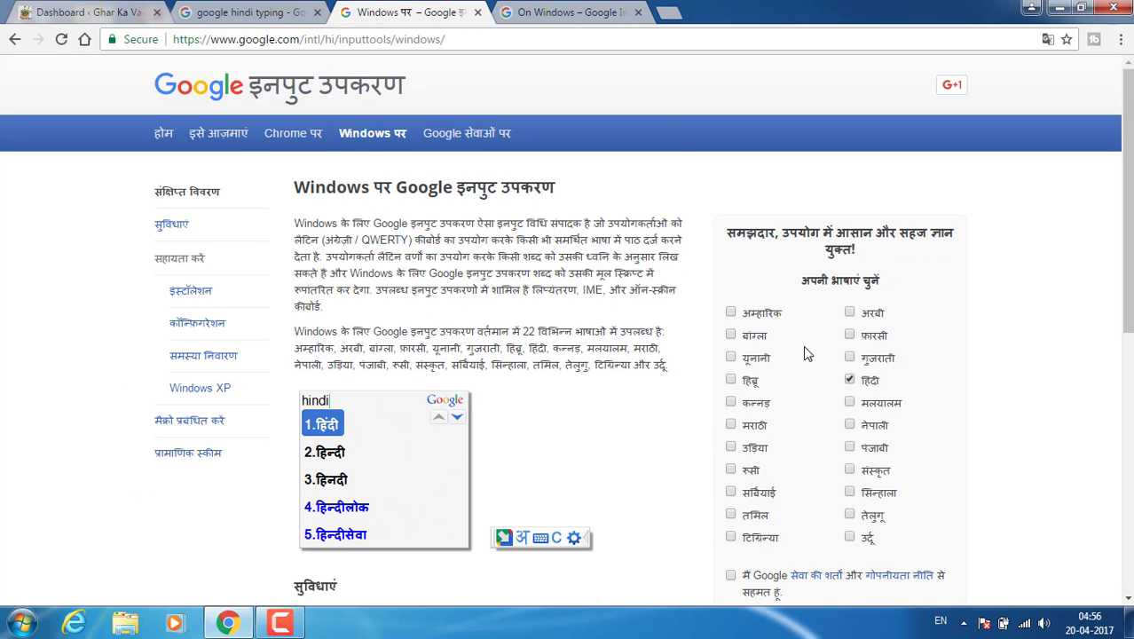
{"action": "left_click", "coordinate": [562, 20]}
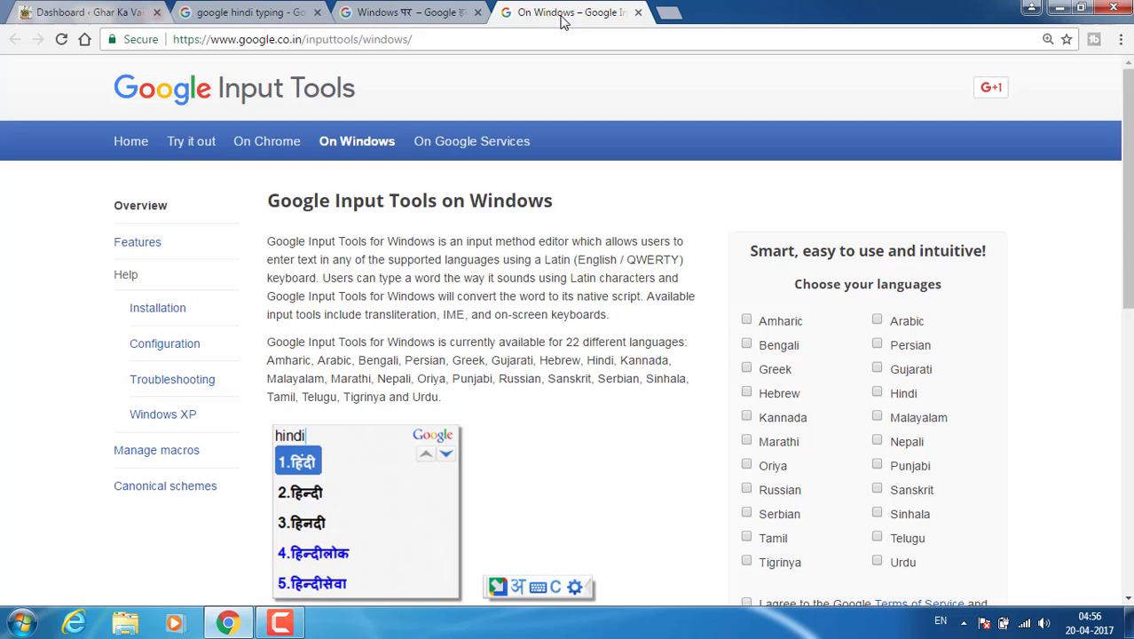
{"action": "left_click", "coordinate": [478, 13]}
Choose Hindi as the language, agree to the Google terms, and download the Windows installer.
{"action": "scroll", "coordinate": [505, 272], "scroll_direction": "down", "scroll_amount": 2}
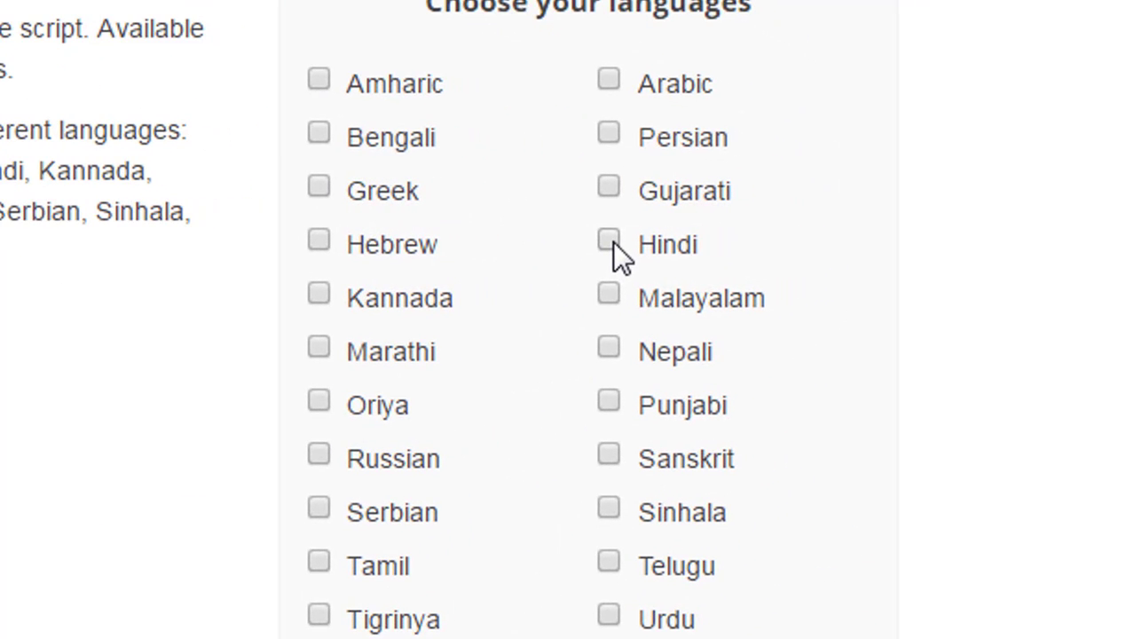
{"action": "left_click", "coordinate": [611, 241]}
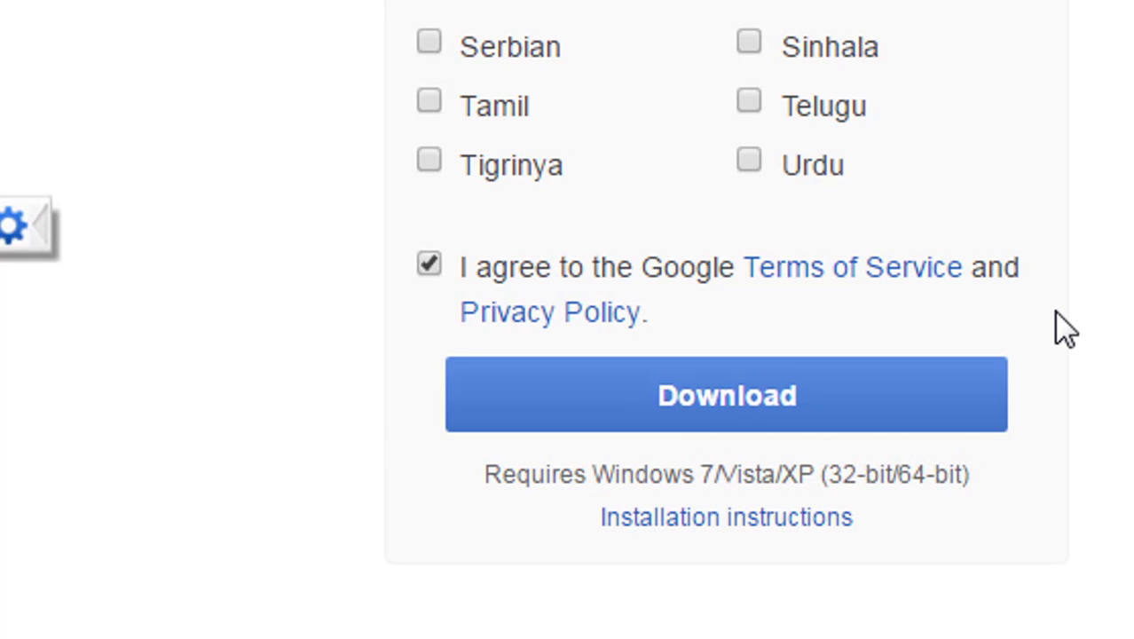
{"action": "left_click", "coordinate": [828, 426]}
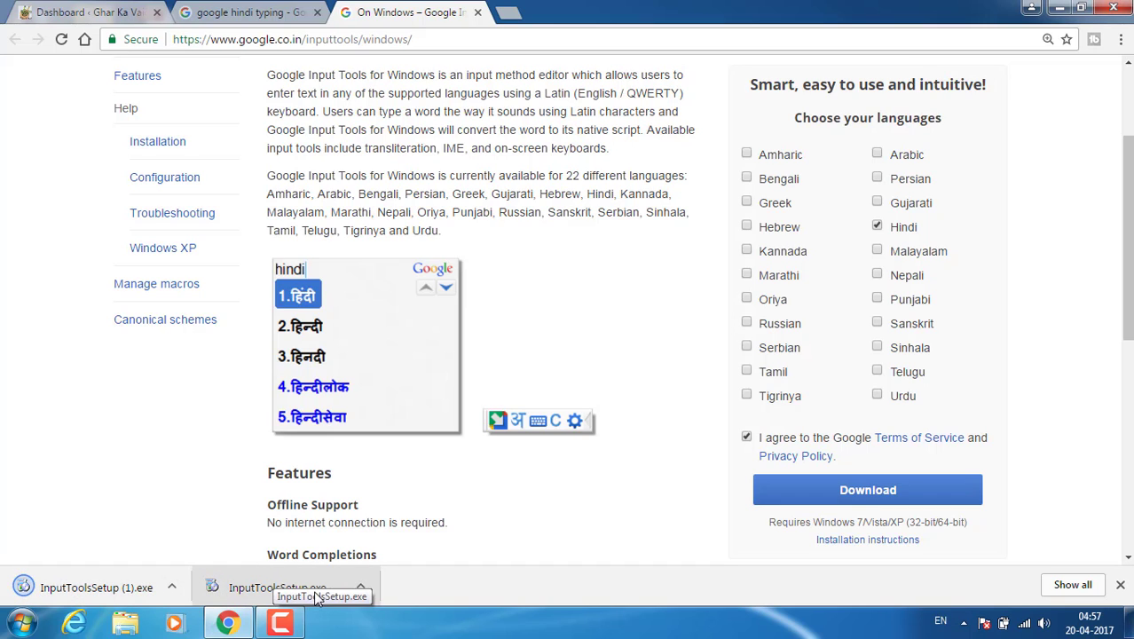
Run the downloaded InputToolsSetup.exe, let it install Google Input Tools, and close the finished installer.
{"action": "left_click", "coordinate": [252, 592]}
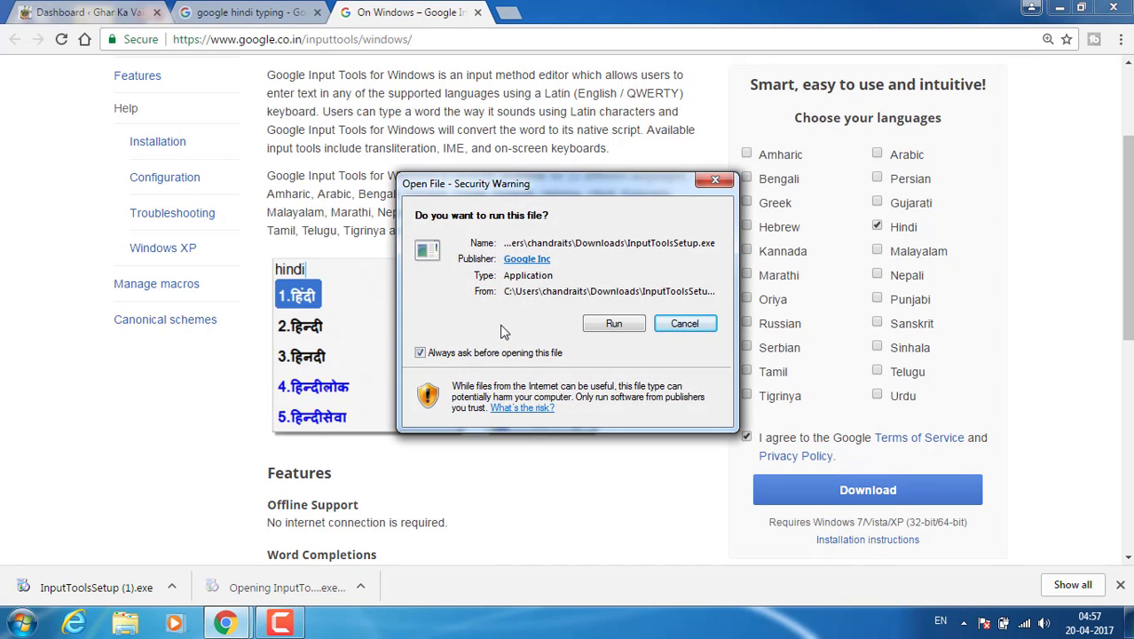
{"action": "left_click", "coordinate": [612, 325]}
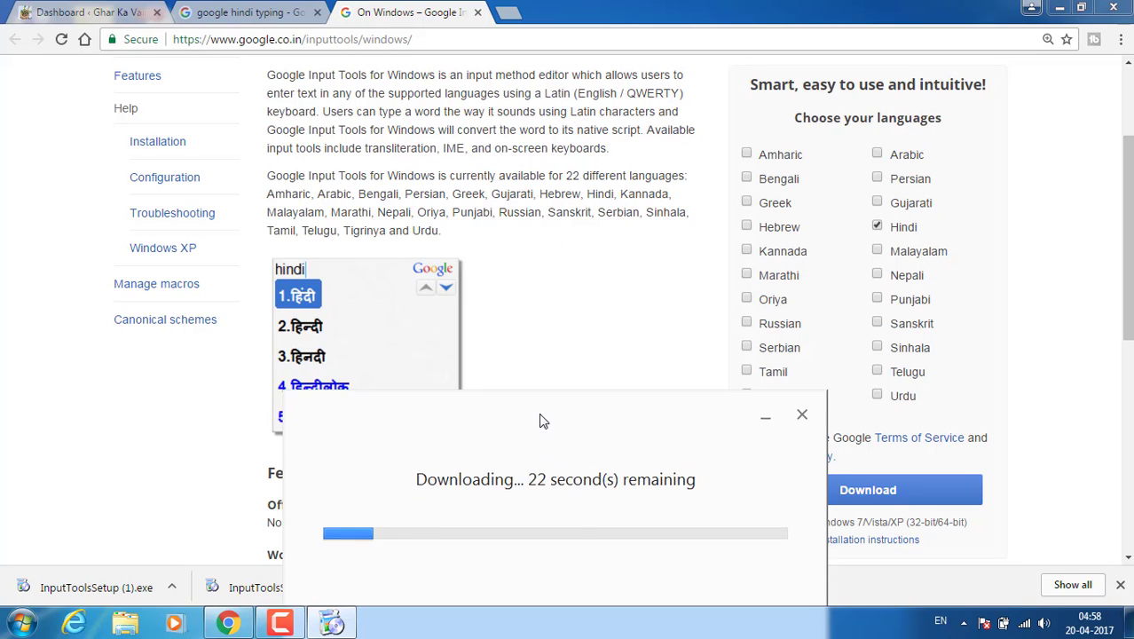
{"action": "left_click_drag", "start_coordinate": [541, 440], "coordinate": [547, 331]}
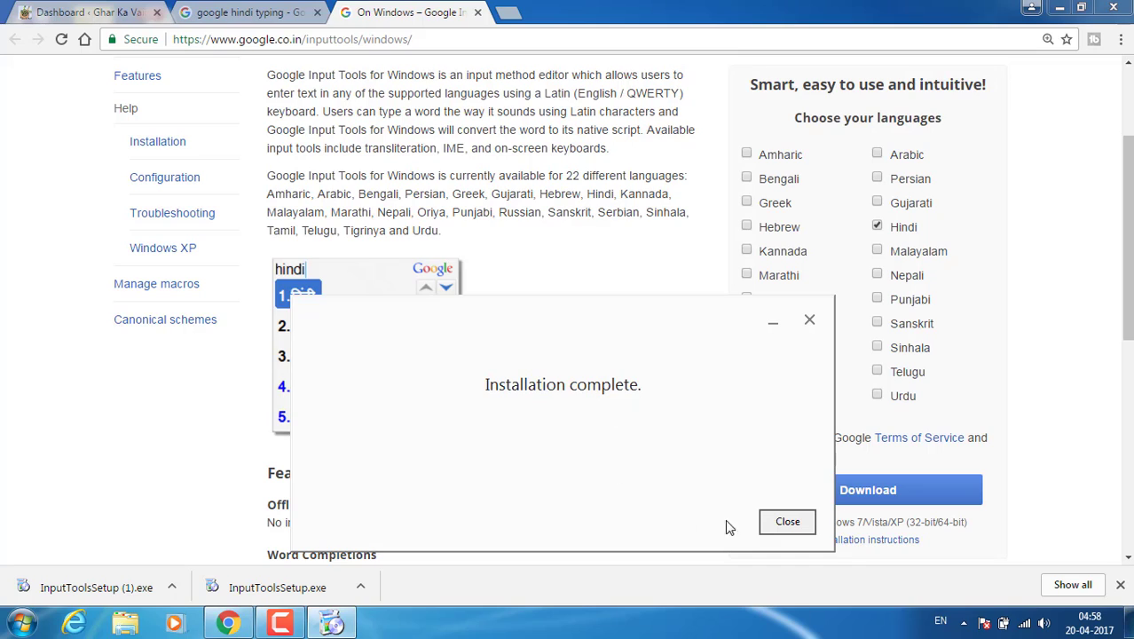
{"action": "left_click", "coordinate": [780, 524]}
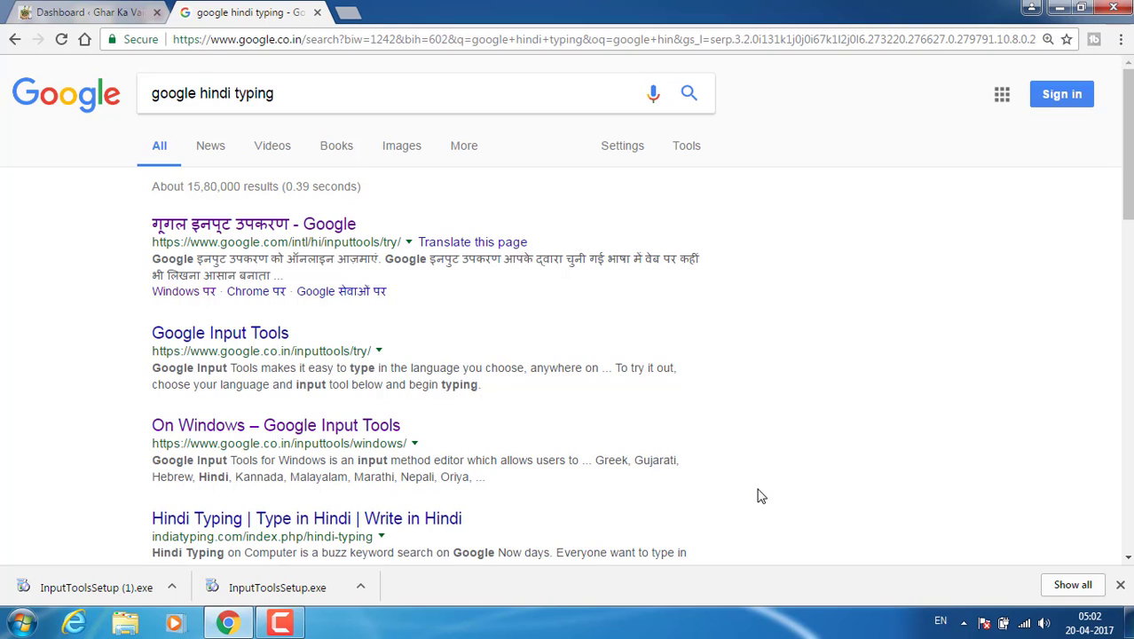
Open the Windows Control Panel and bring up the settings for installed keyboards and input languages.
{"action": "left_click", "coordinate": [7, 631]}
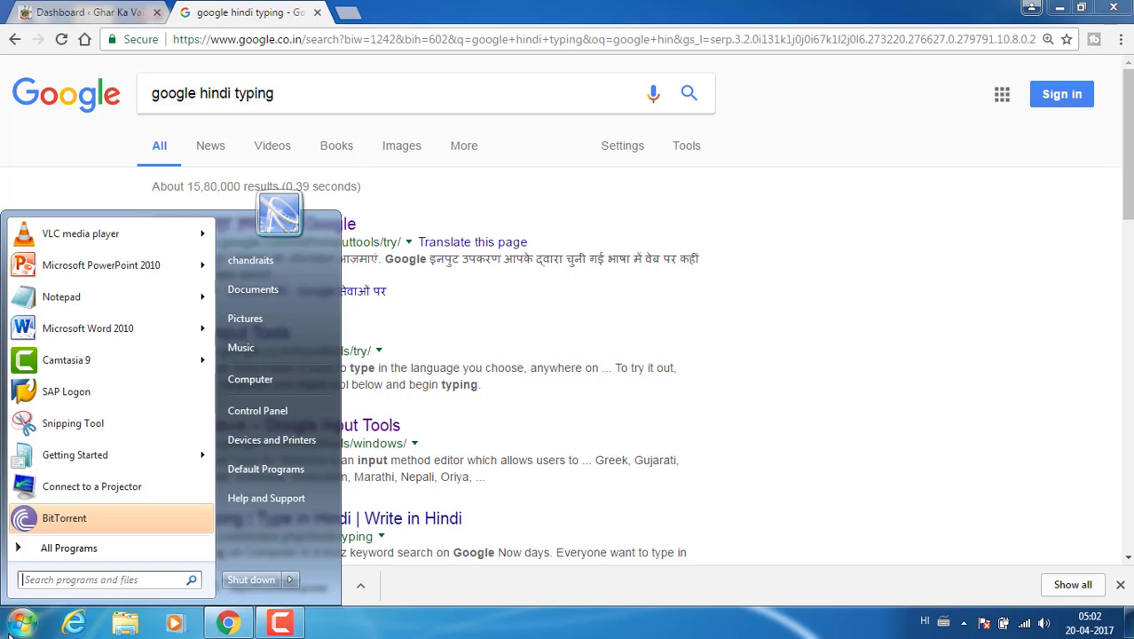
{"action": "left_click", "coordinate": [252, 410]}
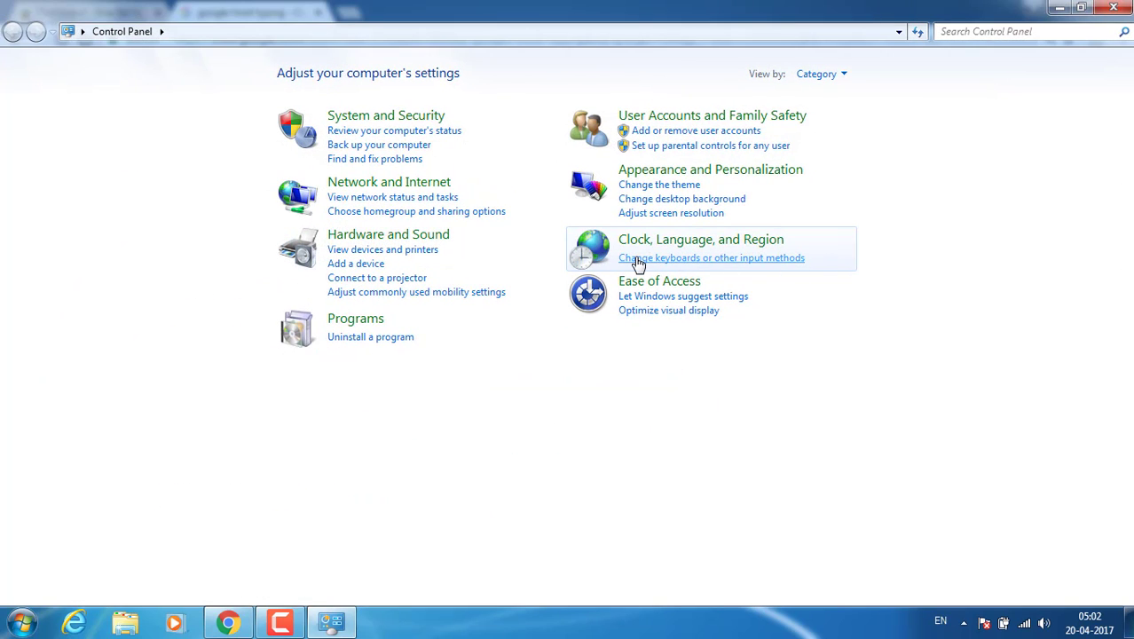
{"action": "left_click", "coordinate": [746, 259]}
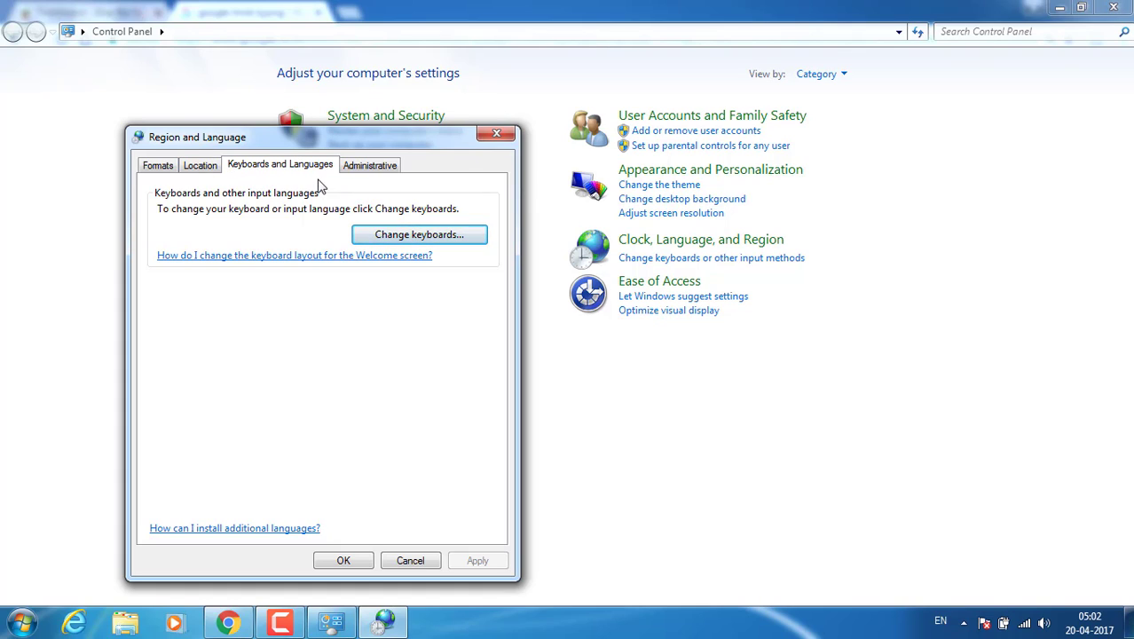
{"action": "left_click", "coordinate": [383, 239]}
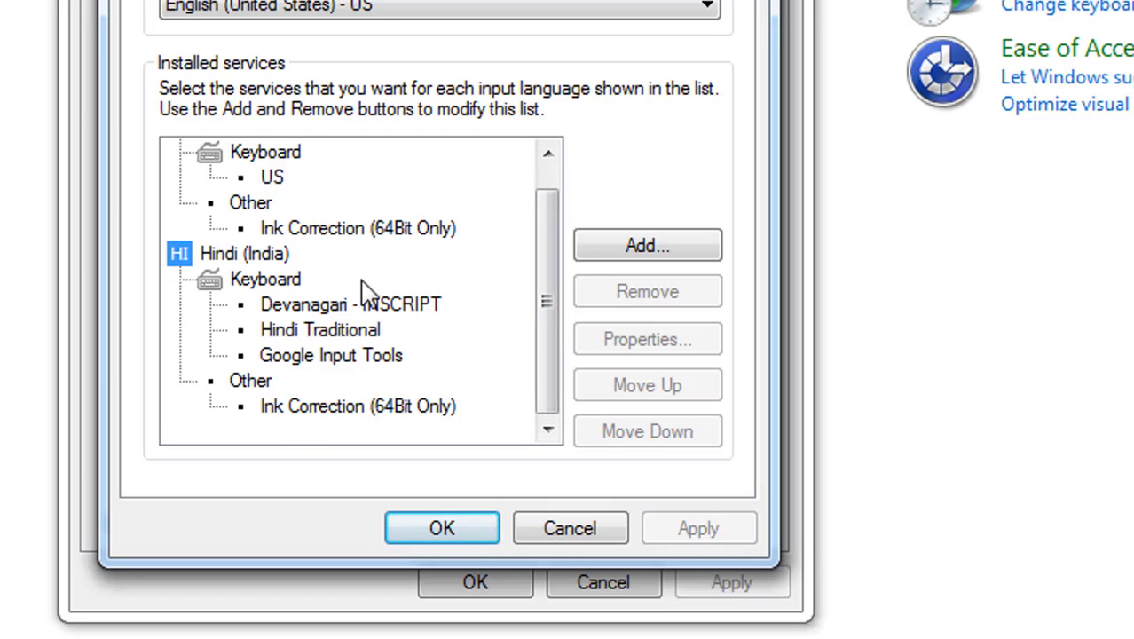
Move Google Input Tools to first place among the Hindi (India) keyboards and apply the change.
{"action": "left_click", "coordinate": [326, 360]}
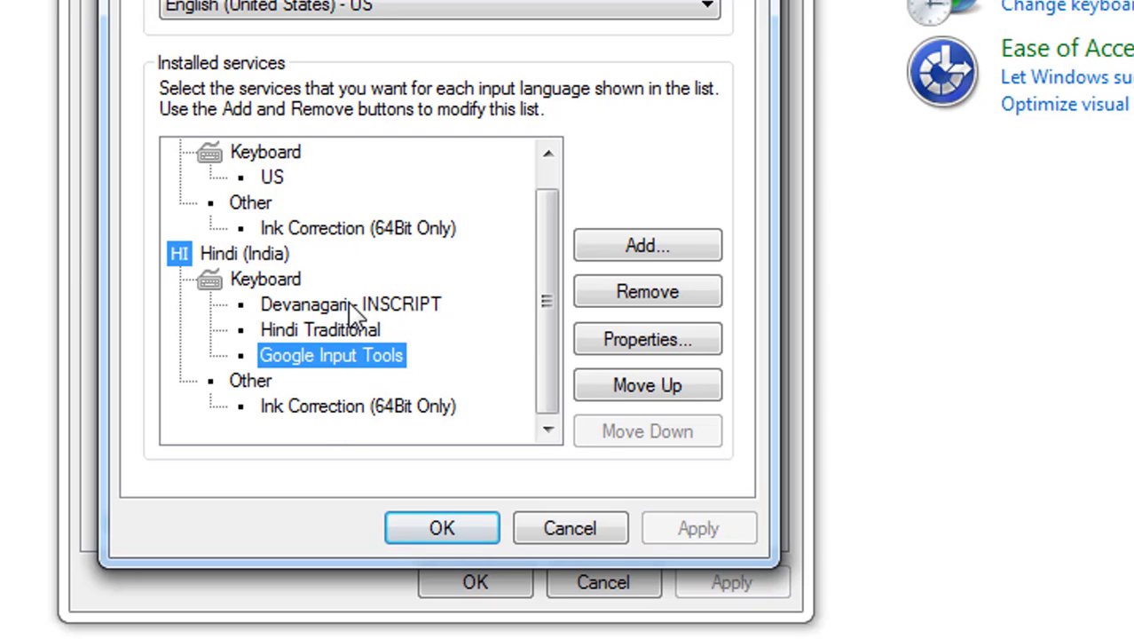
{"action": "left_click", "coordinate": [639, 391]}
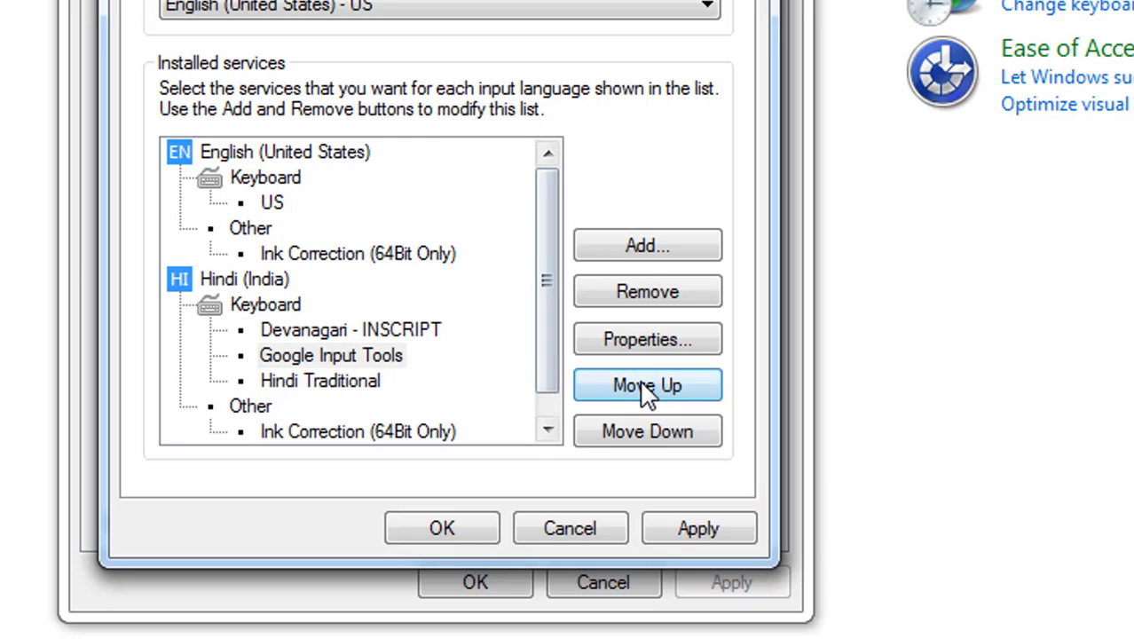
{"action": "left_click", "coordinate": [373, 360]}
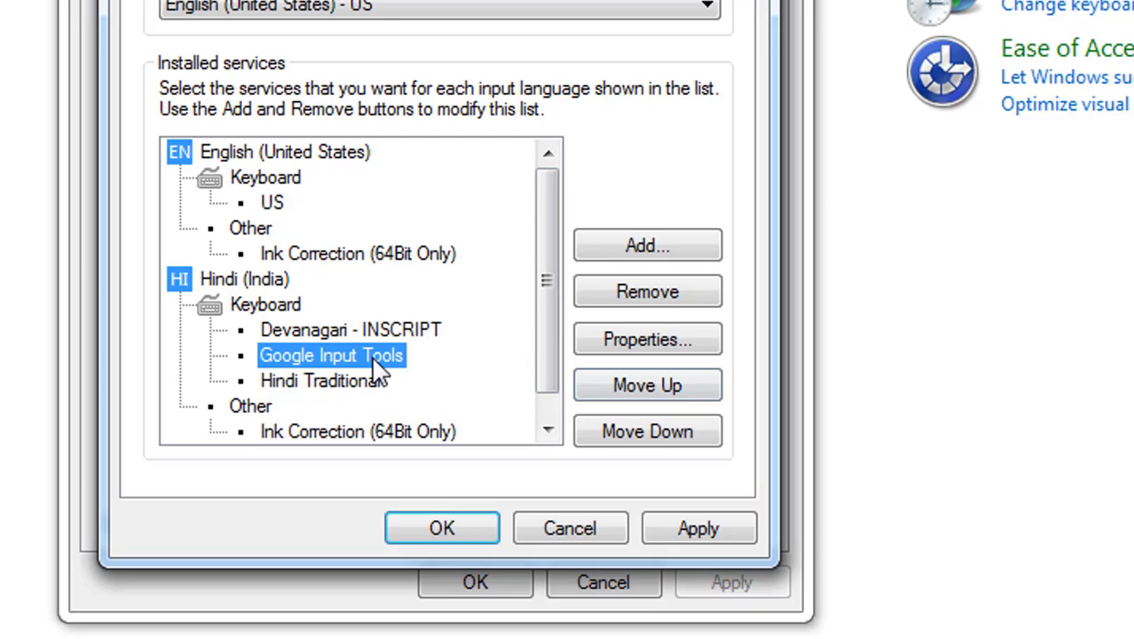
{"action": "left_click", "coordinate": [604, 395]}
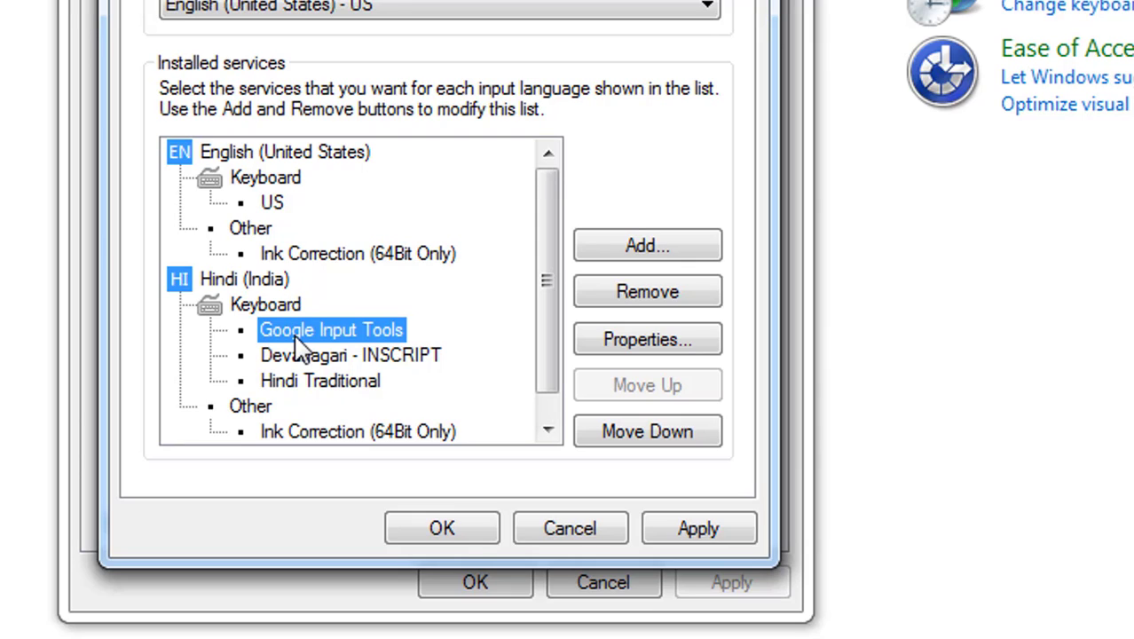
{"action": "left_click", "coordinate": [695, 535]}
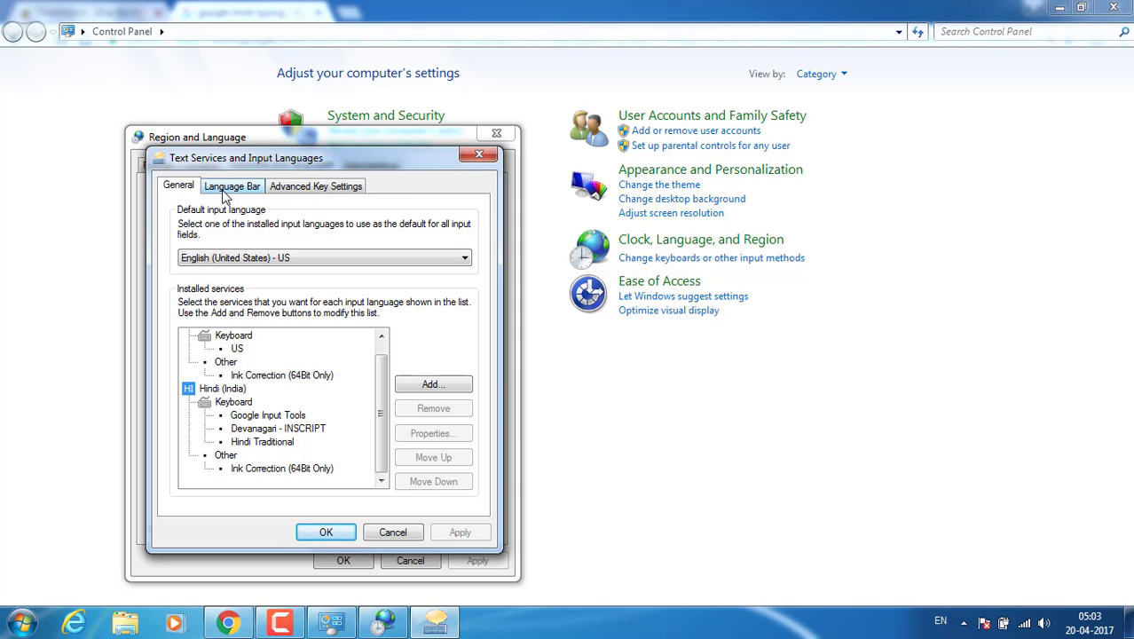
Check the language bar options, and assign Ctrl+1 as the hot key for Hindi (India) - Google Input Tools.
{"action": "left_click", "coordinate": [225, 189]}
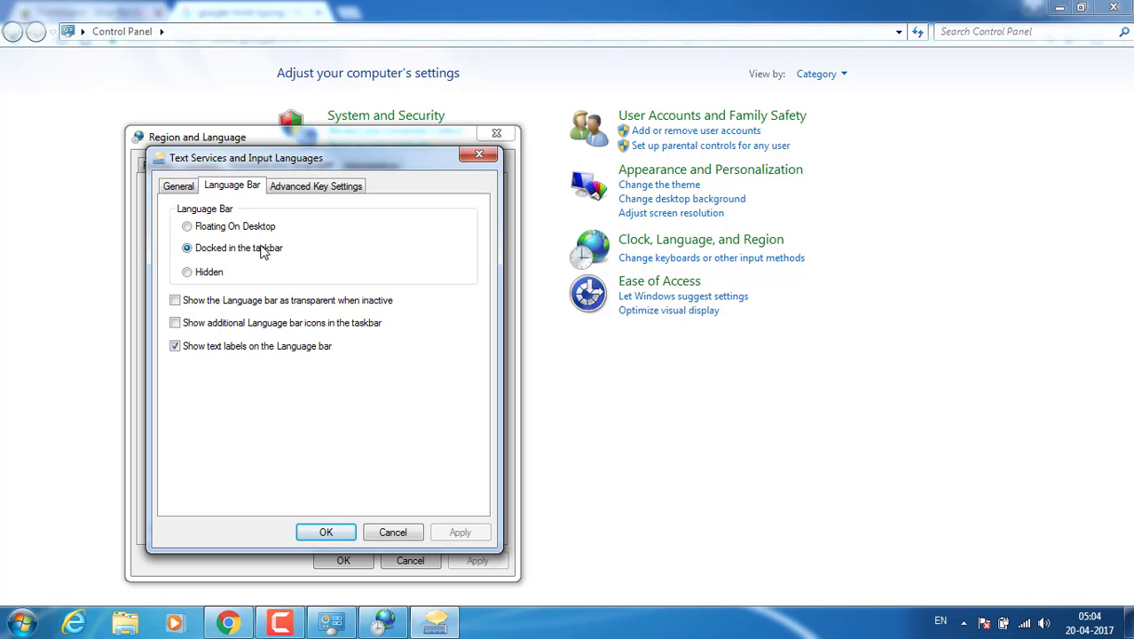
{"action": "left_click", "coordinate": [312, 187]}
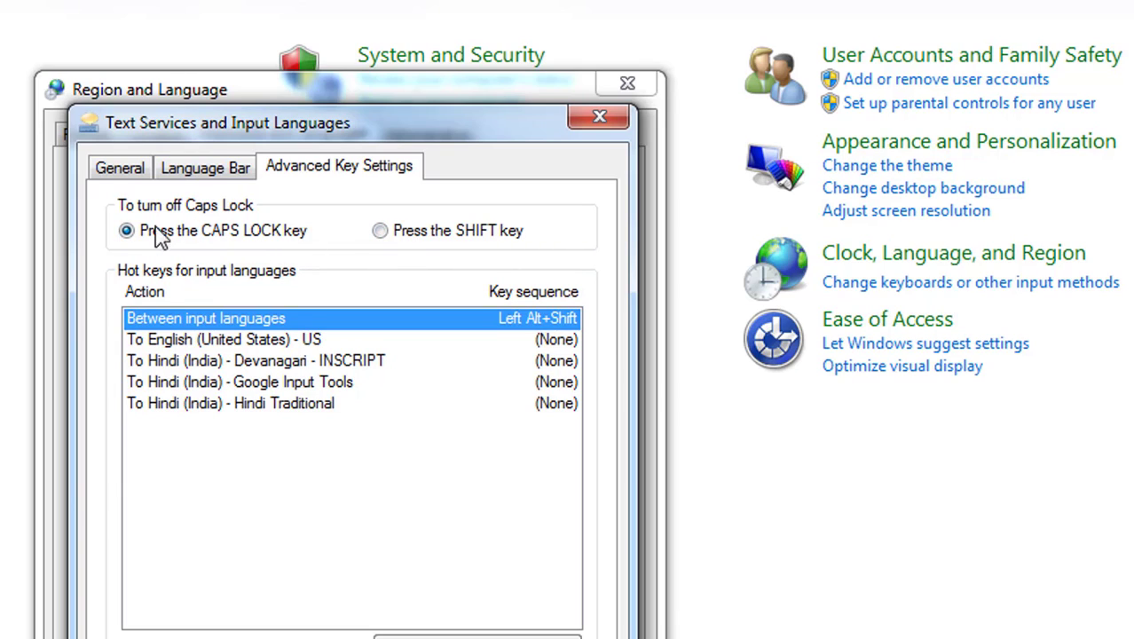
{"action": "left_click", "coordinate": [254, 390]}
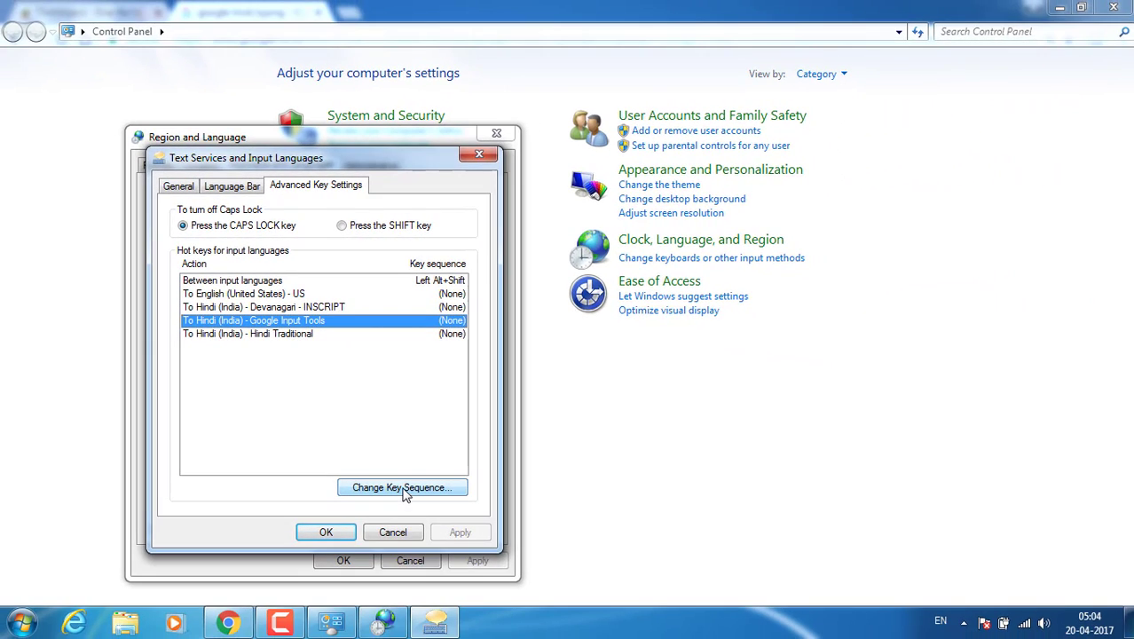
{"action": "left_click", "coordinate": [402, 488]}
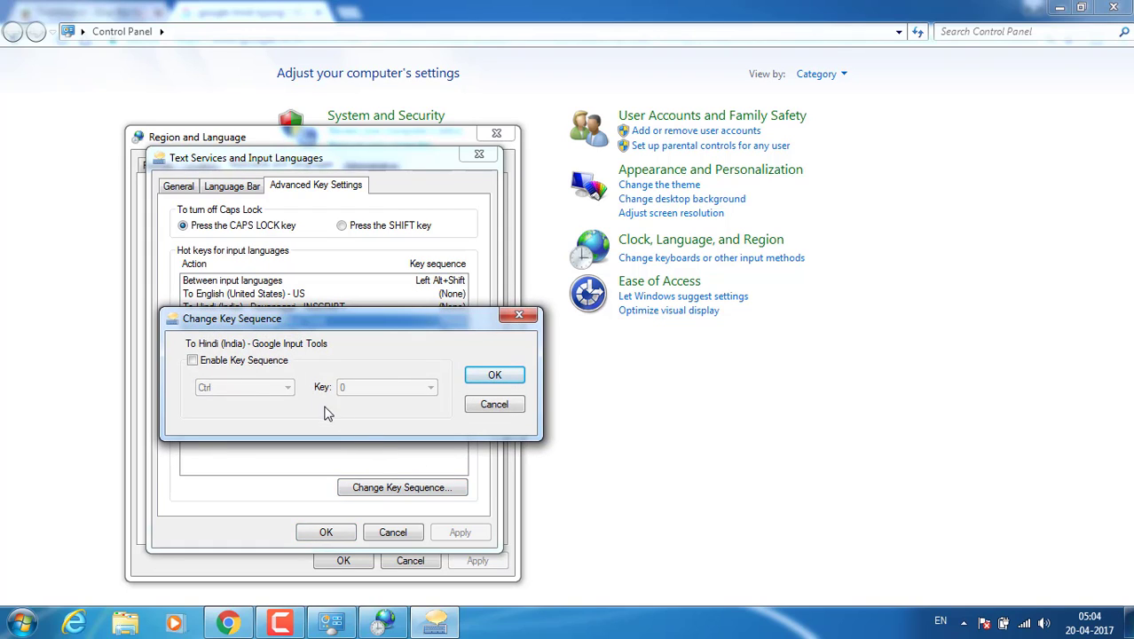
{"action": "left_click", "coordinate": [226, 365]}
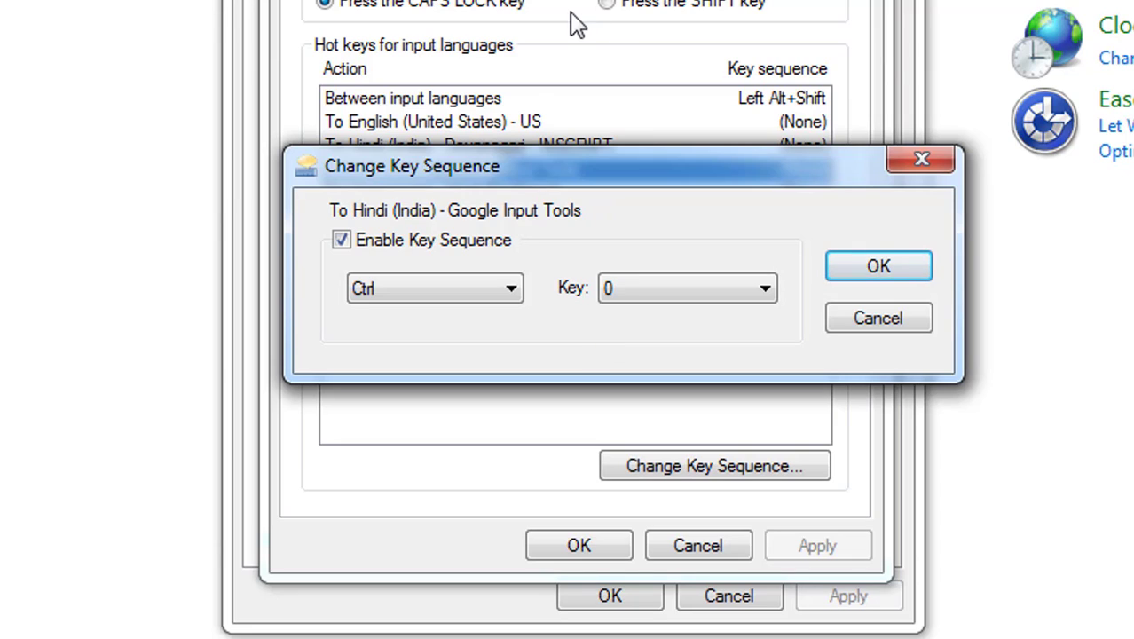
{"action": "left_click", "coordinate": [497, 305]}
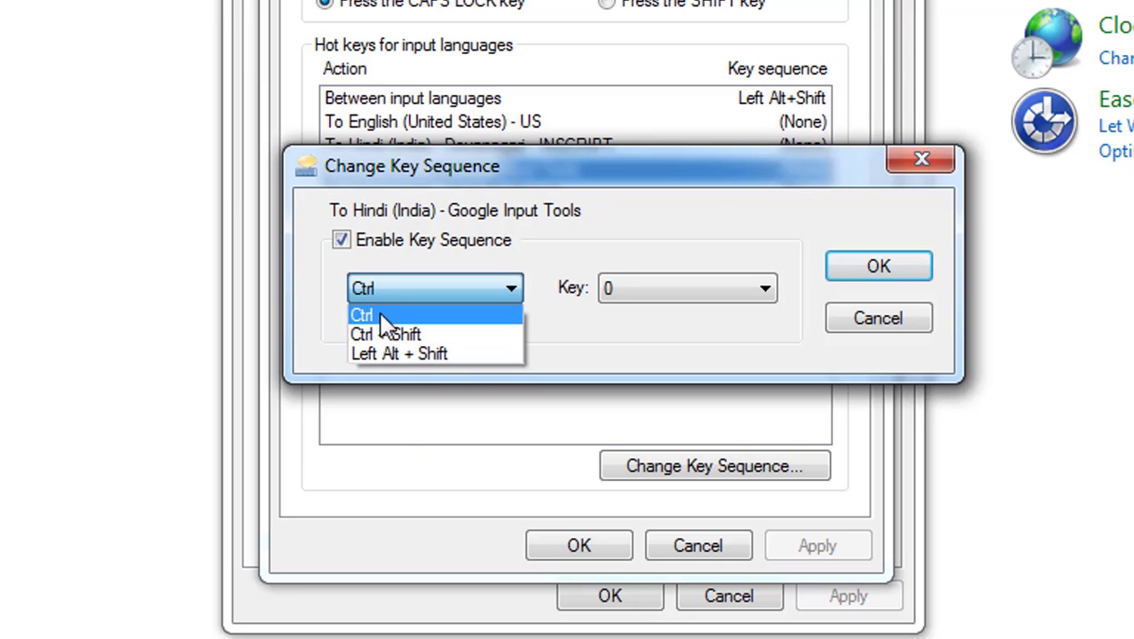
{"action": "left_click", "coordinate": [636, 346]}
{"action": "left_click", "coordinate": [663, 293]}
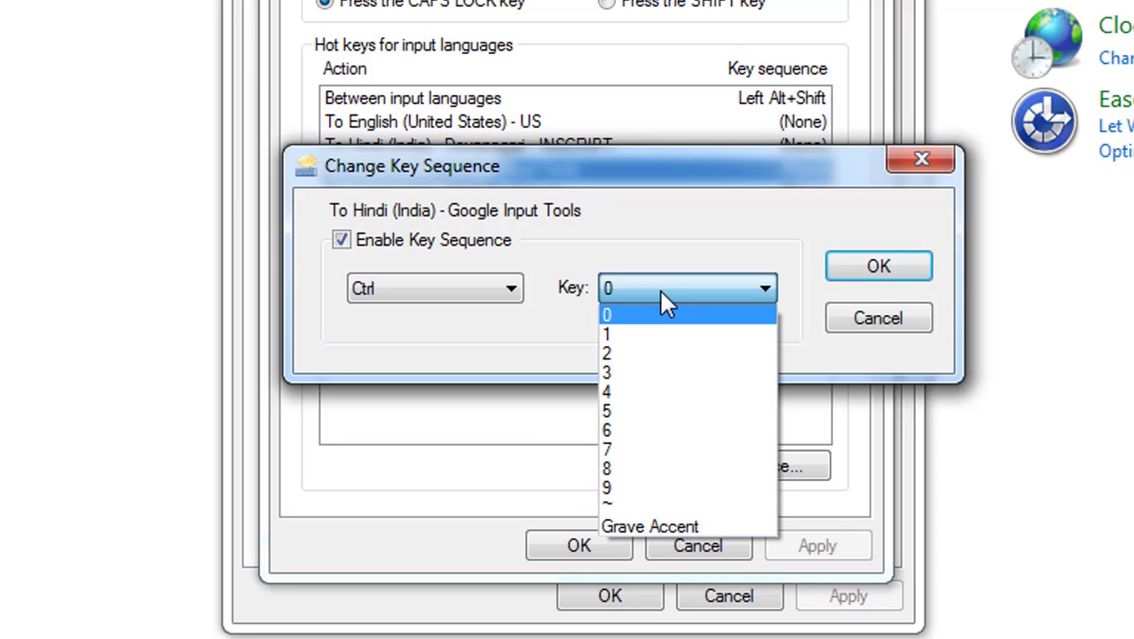
{"action": "left_click", "coordinate": [622, 334]}
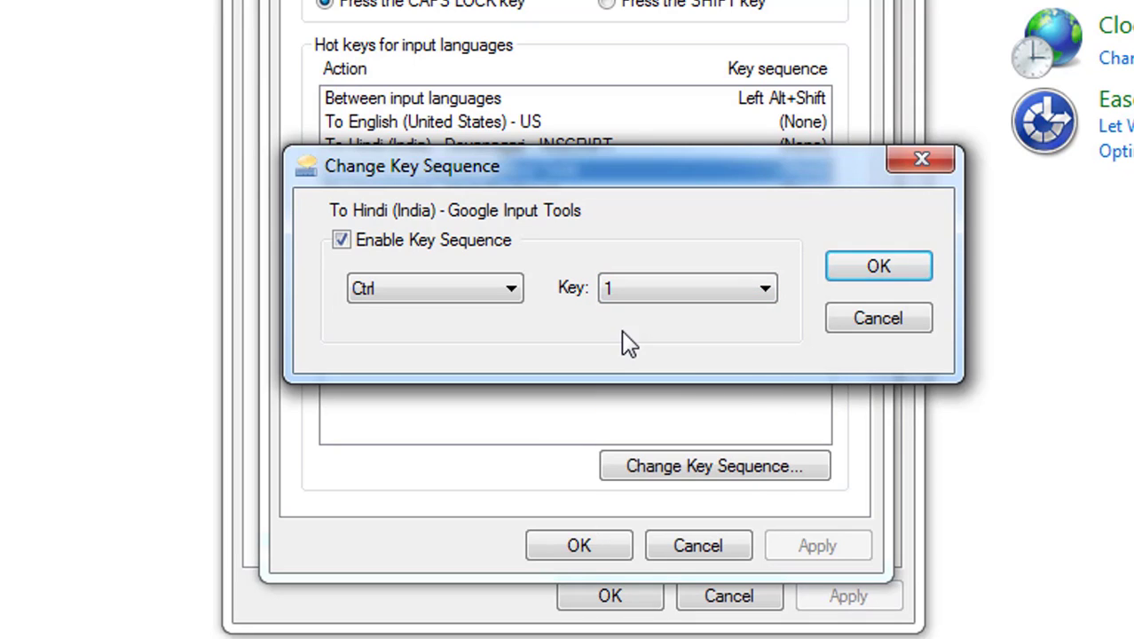
{"action": "left_click", "coordinate": [868, 279]}
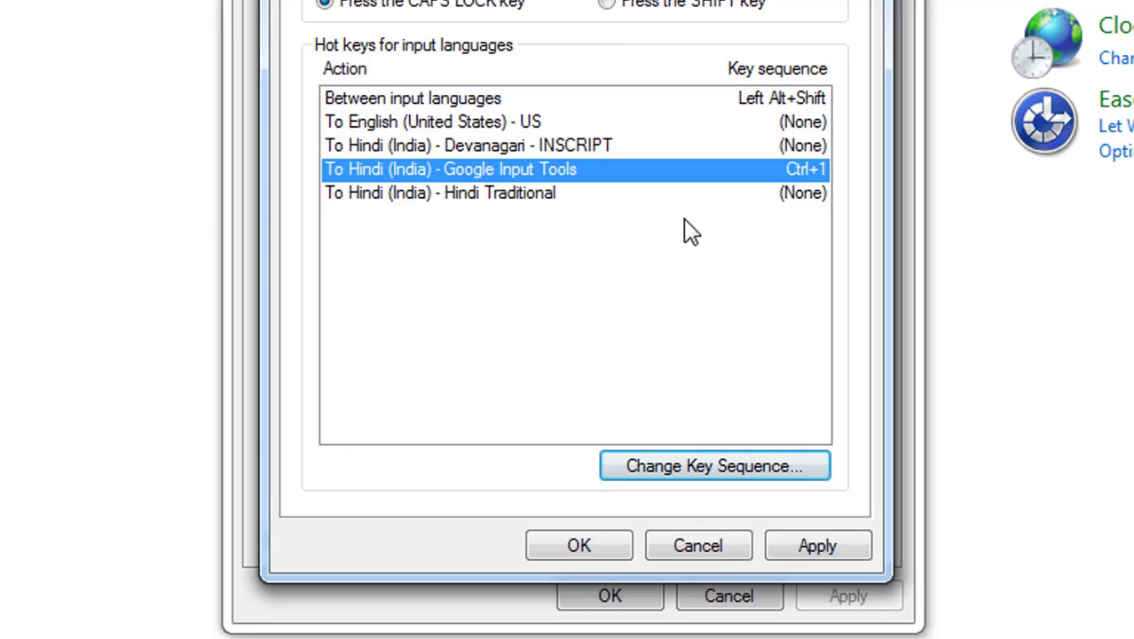
Apply the hot key setting and close the language dialogs and the Control Panel.
{"action": "left_click", "coordinate": [810, 546]}
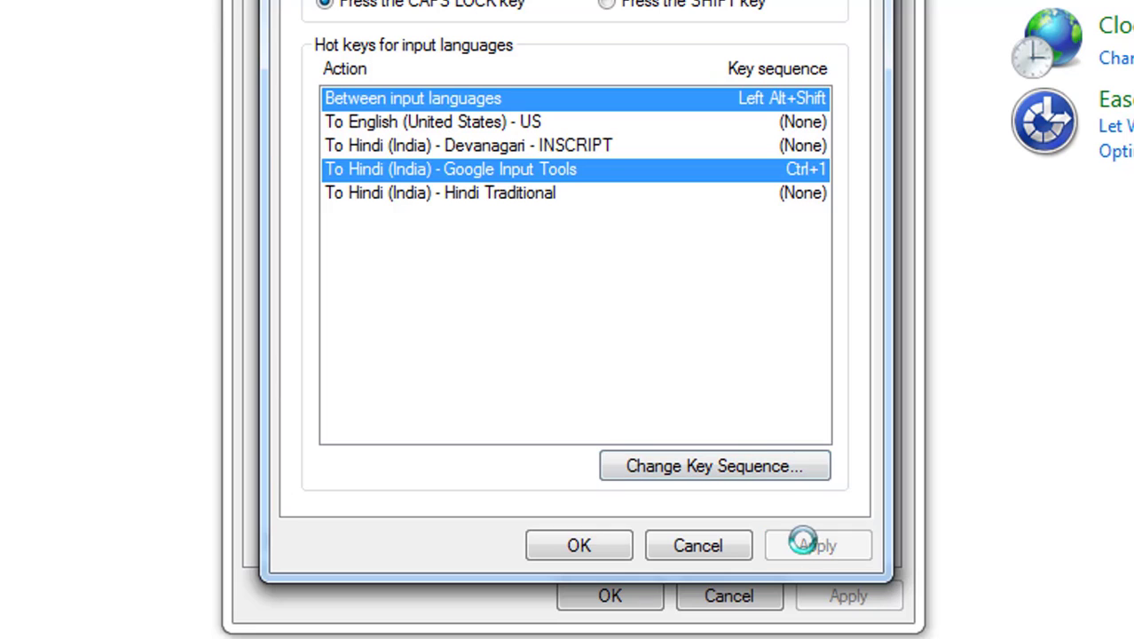
{"action": "left_click", "coordinate": [573, 545]}
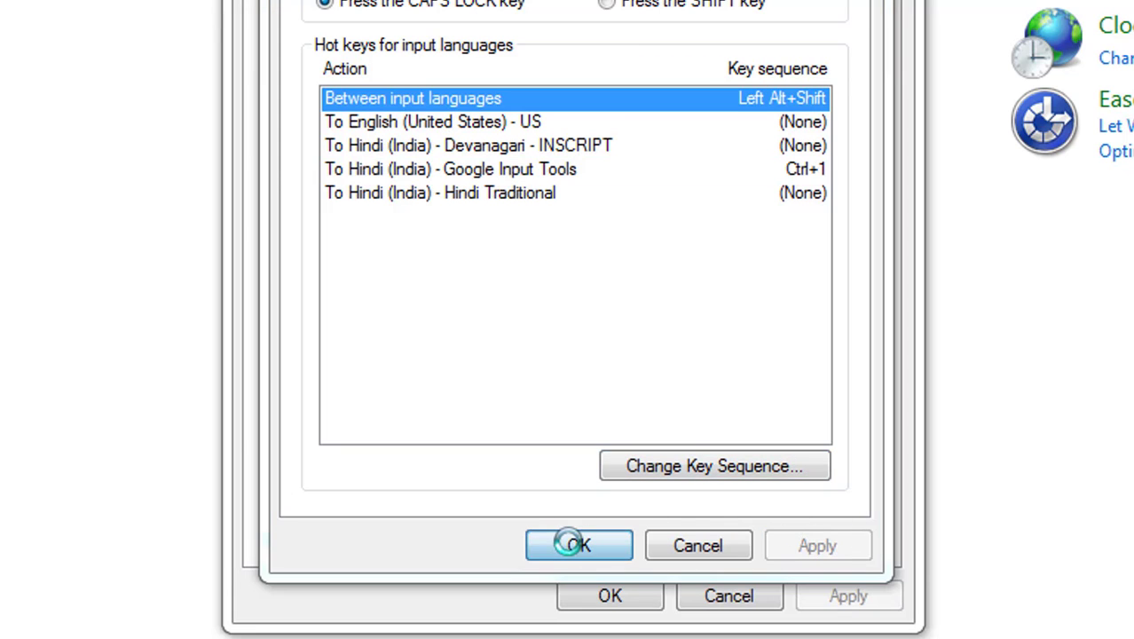
{"action": "left_click", "coordinate": [603, 600]}
{"action": "left_click", "coordinate": [1115, 8]}
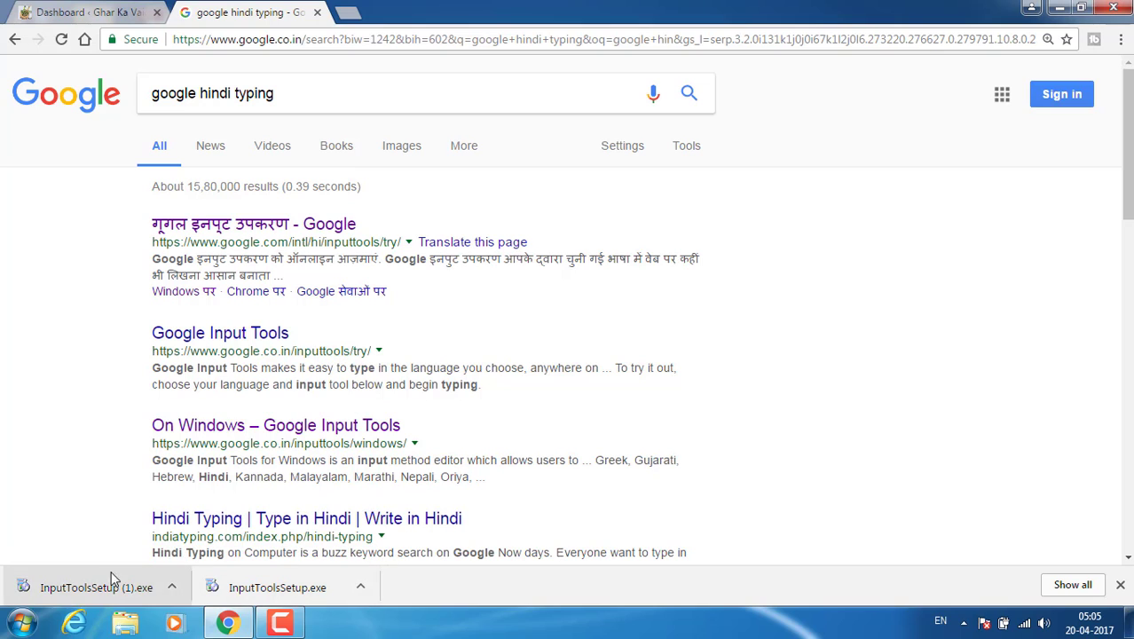
Open a blank document in Microsoft Word 2010 and type "Bharat" in English.
{"action": "left_click", "coordinate": [21, 621]}
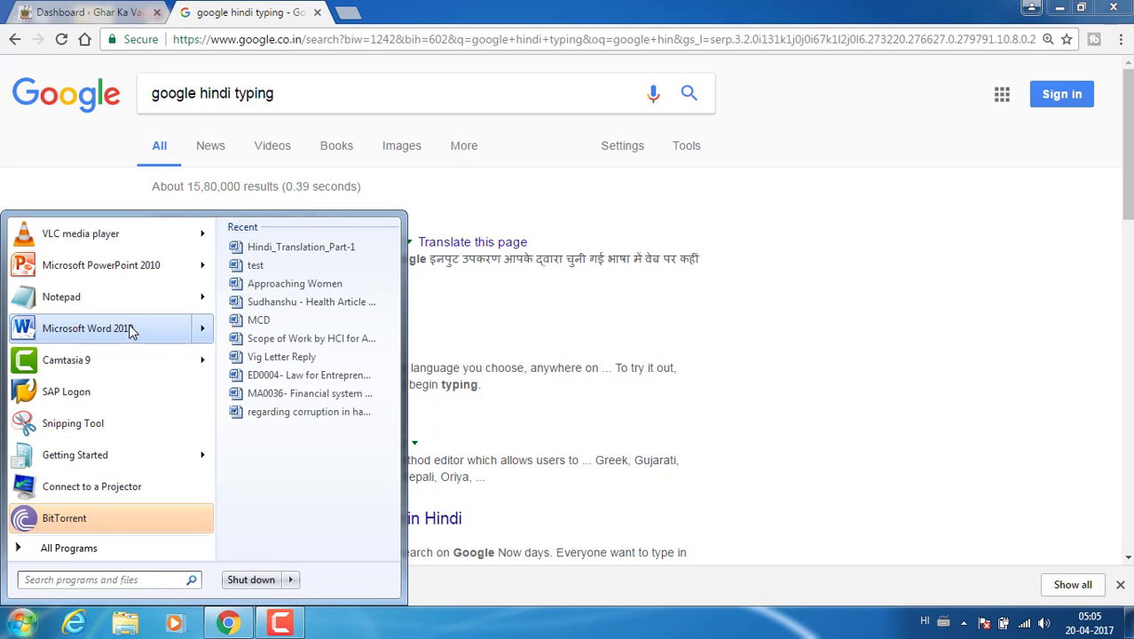
{"action": "left_click", "coordinate": [130, 329]}
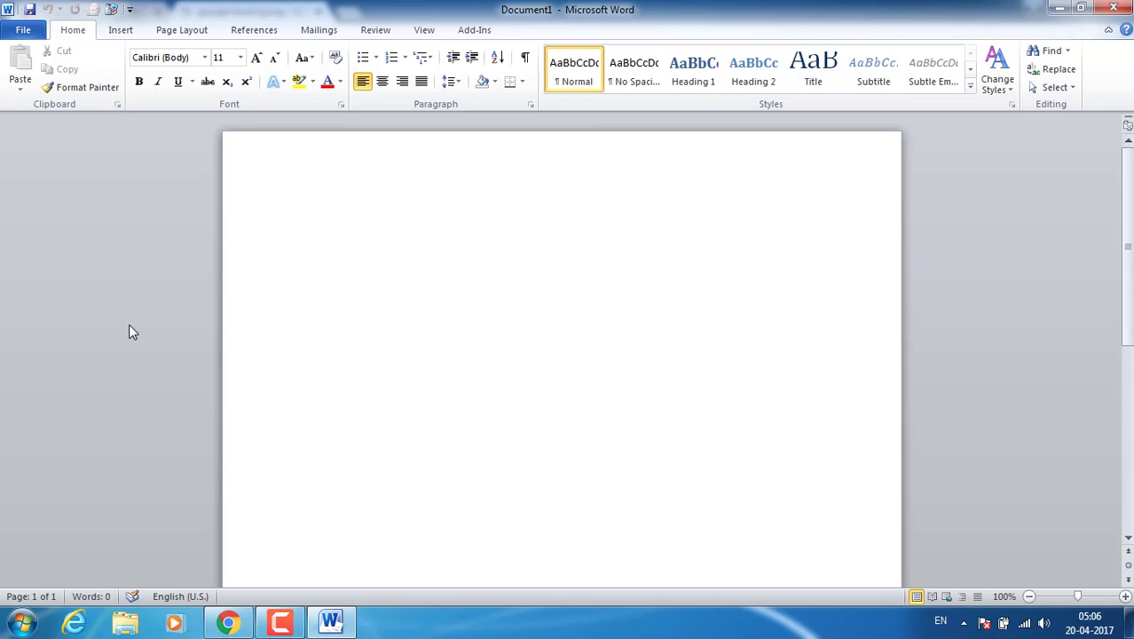
{"action": "type", "text": "bharat"}
Switch the input language to Hindi with Google Input Tools, check its language choices, and return to the line below "Bharat".
{"action": "key", "text": "alt+shift"}
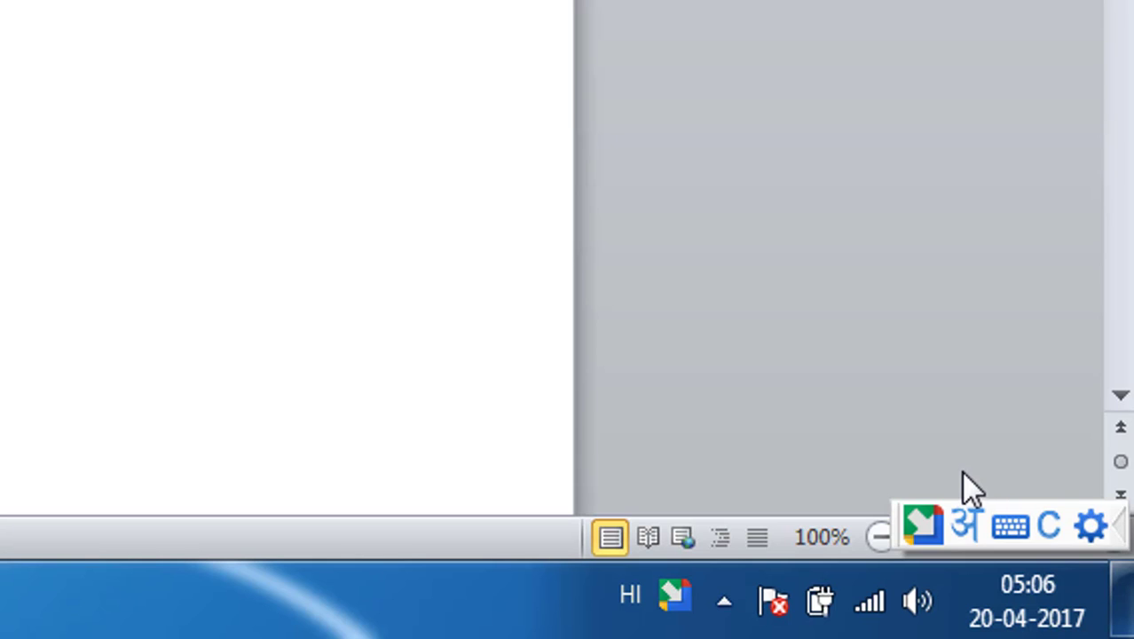
{"action": "left_click", "coordinate": [965, 524]}
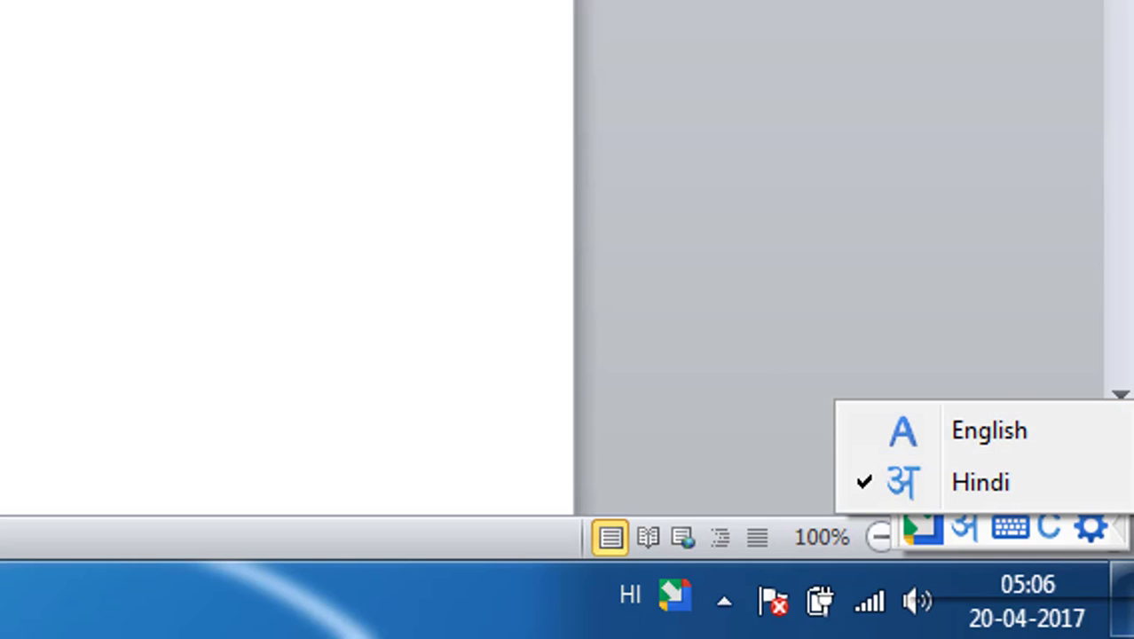
{"action": "left_click", "coordinate": [337, 252]}
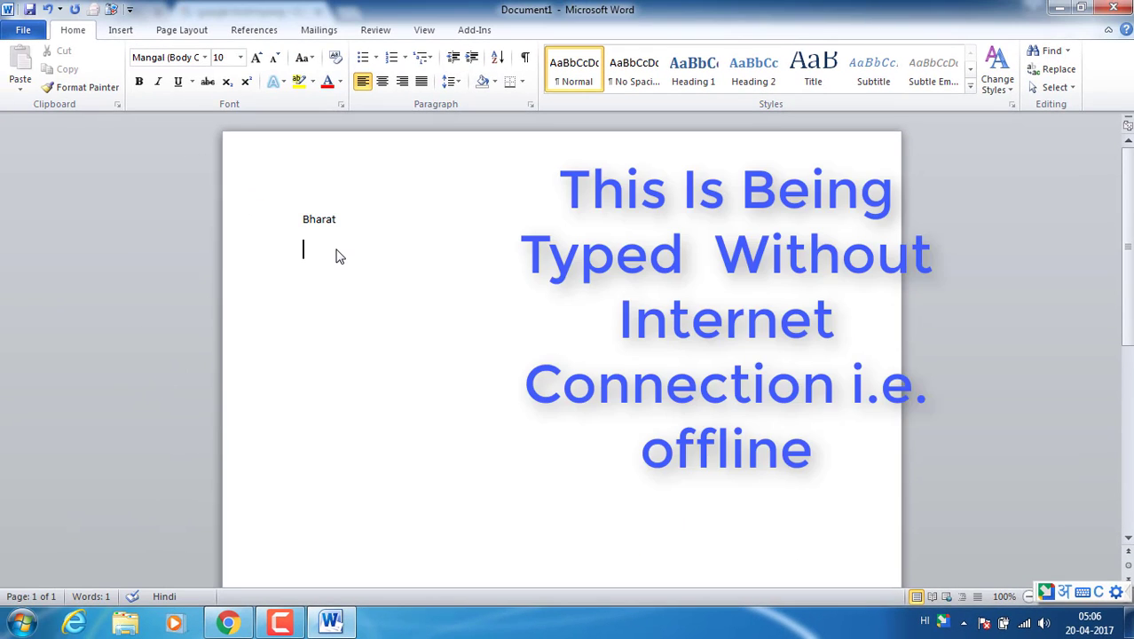
Write the Hindi words "भारत हिन्दी" on the line below "Bharat" by transliterating "bharat" and "hindee".
{"action": "type", "text": "bh"}
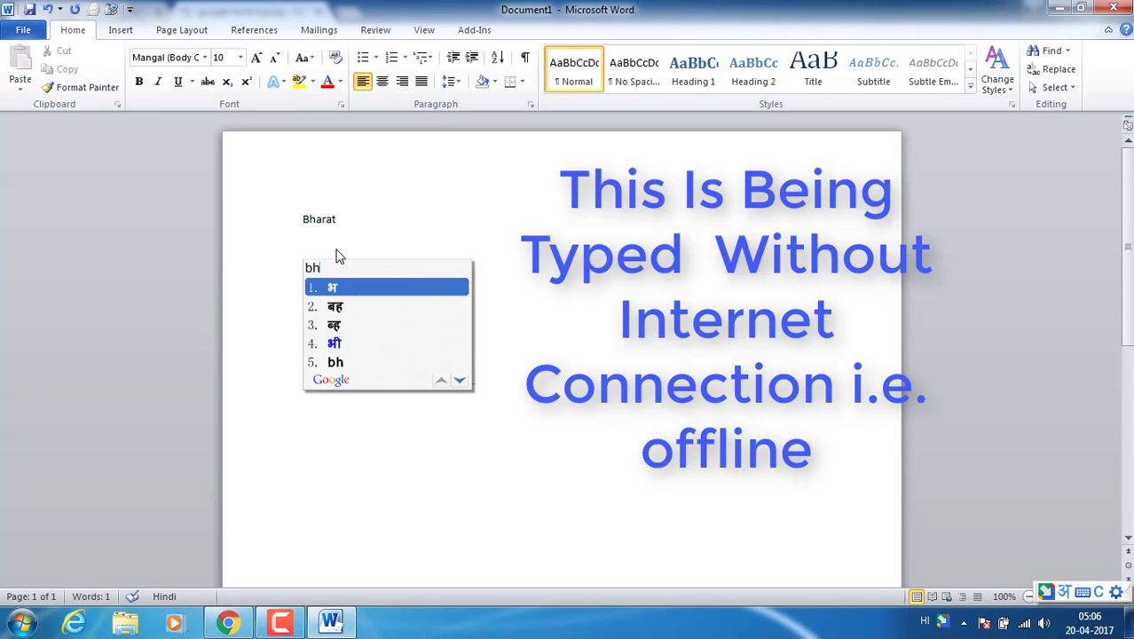
{"action": "type", "text": "arat"}
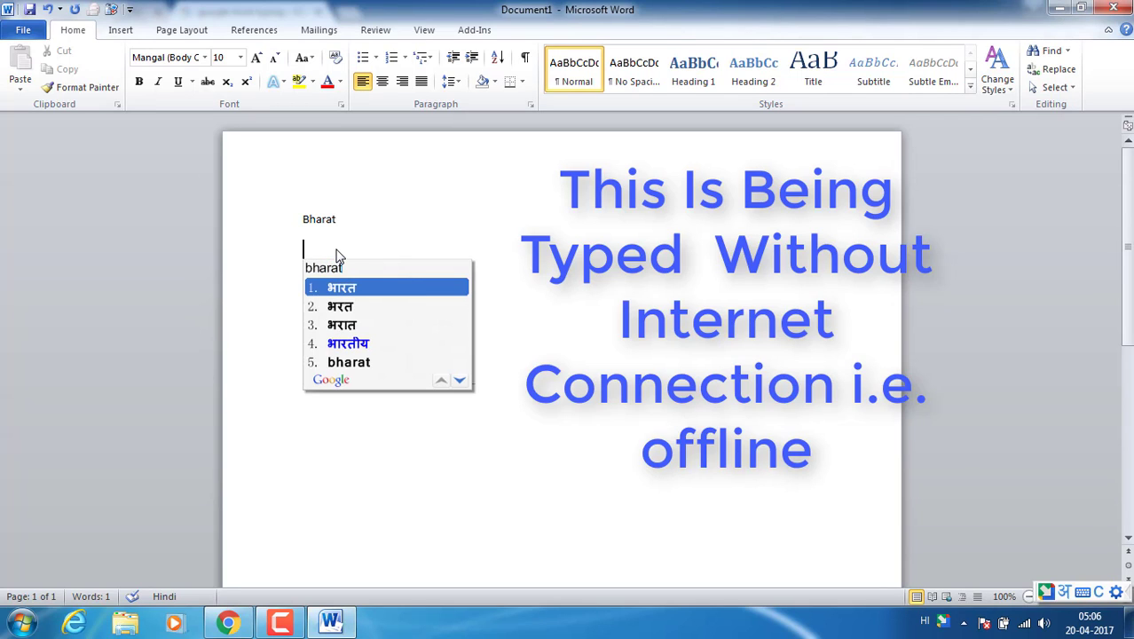
{"action": "key", "text": "space"}
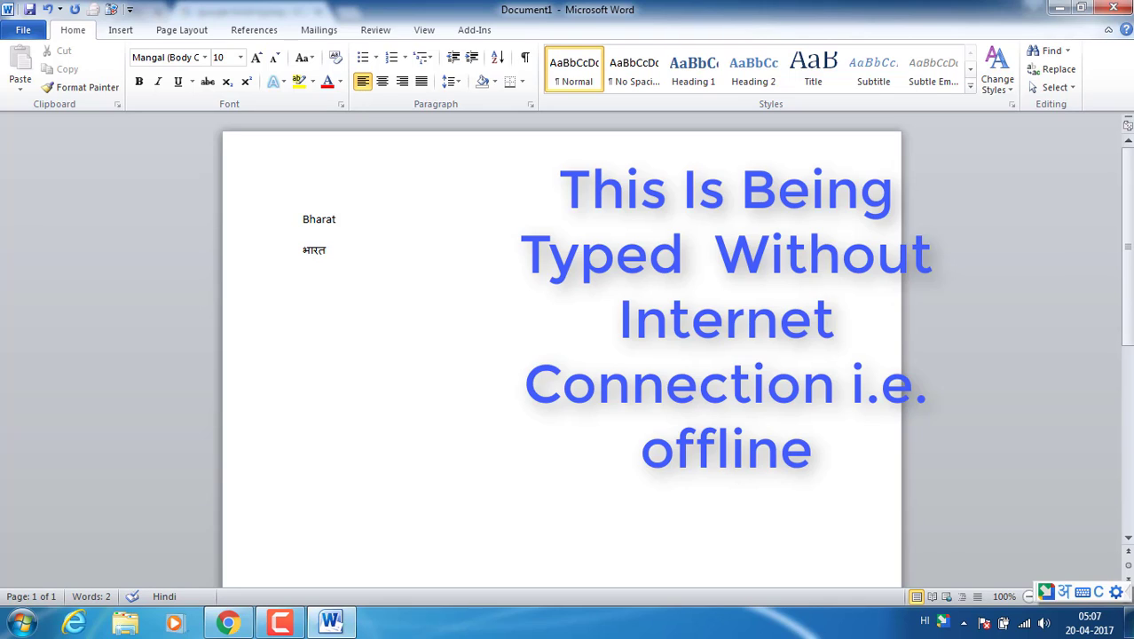
{"action": "type", "text": "hi"}
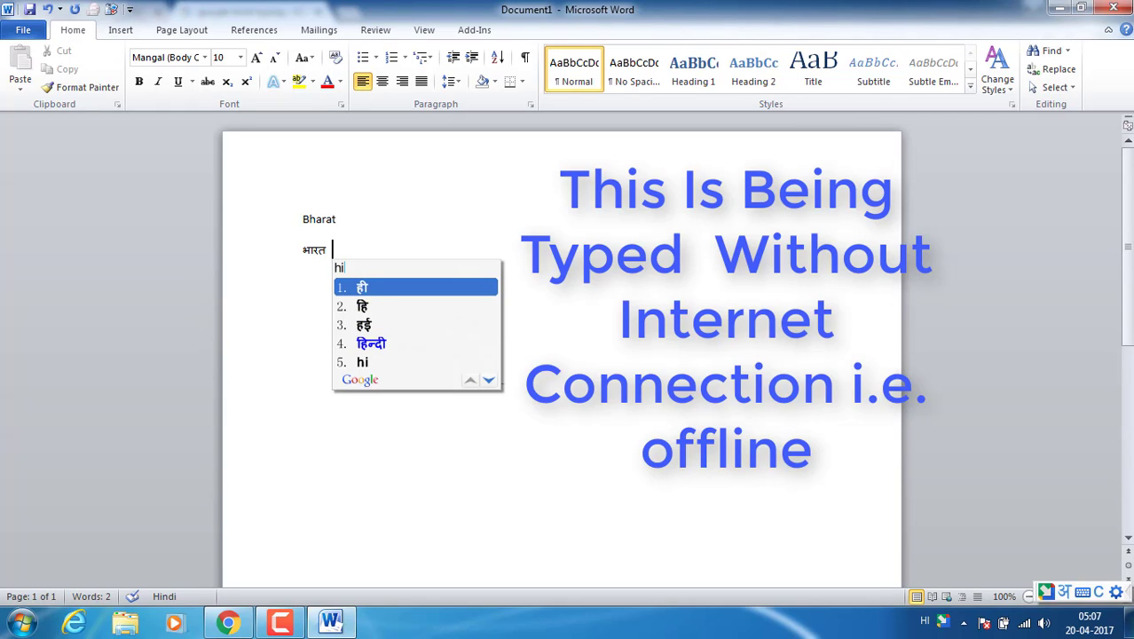
{"action": "type", "text": "ndee"}
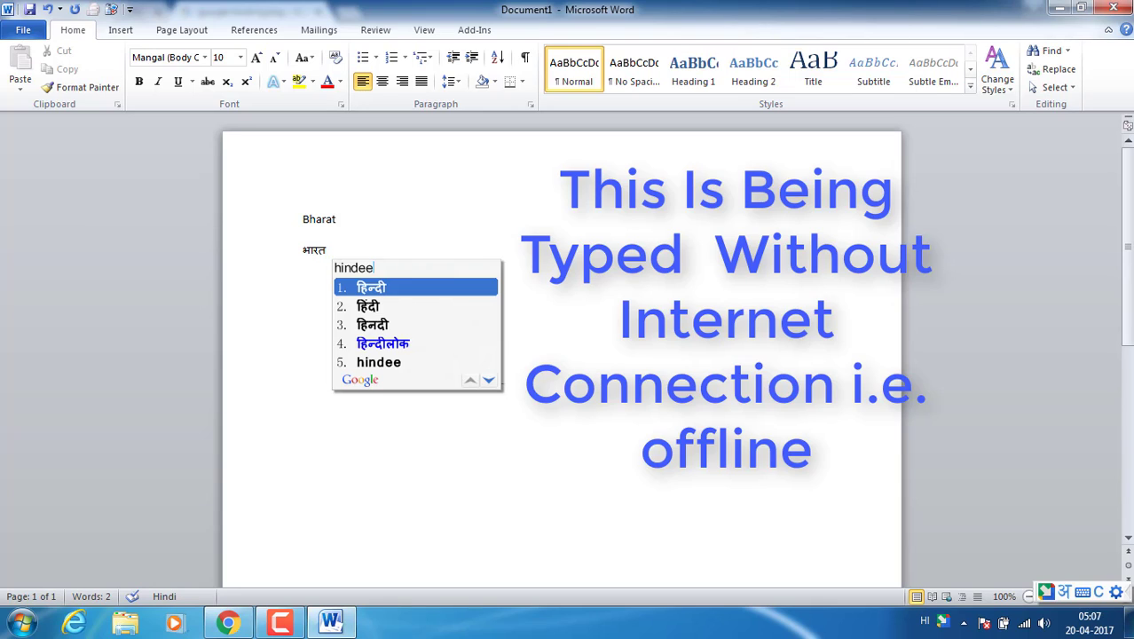
{"action": "key", "text": "space"}
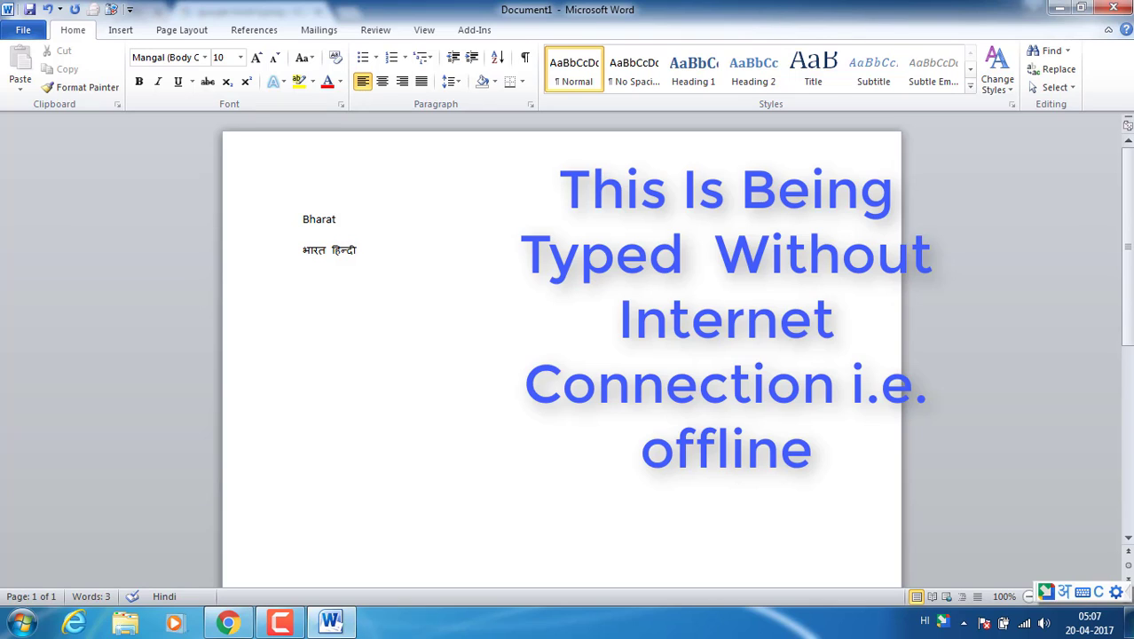
Continue the Hindi line with "इसी इंडिया भूगोल", transliterated from "isee", "india" and "bhoogol".
{"action": "type", "text": "is"}
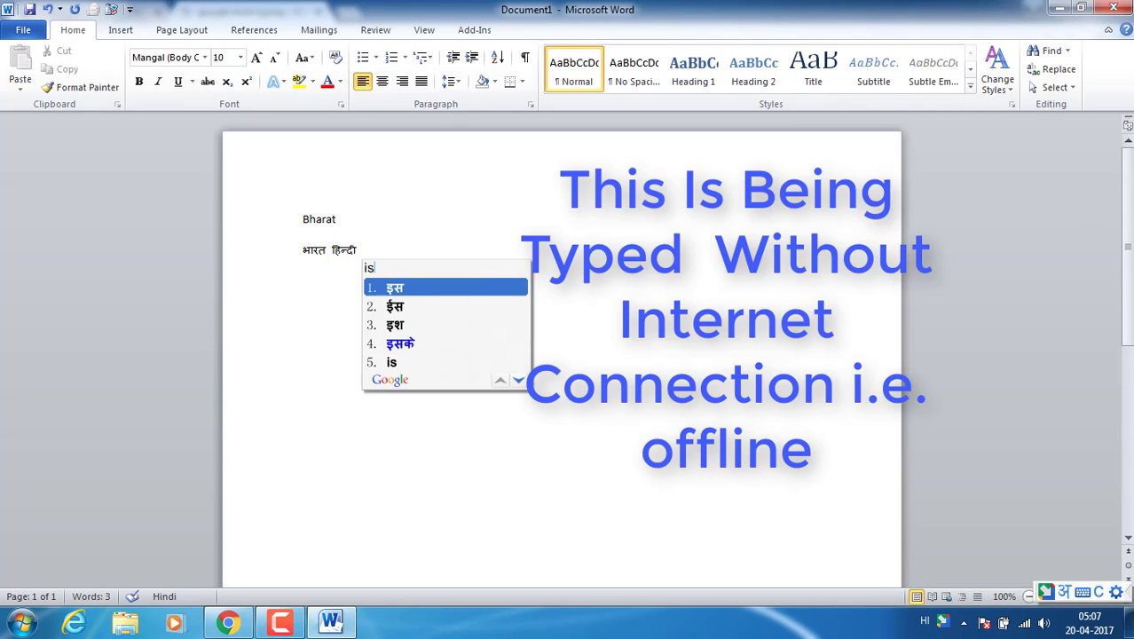
{"action": "type", "text": "ee"}
{"action": "key", "text": "space"}
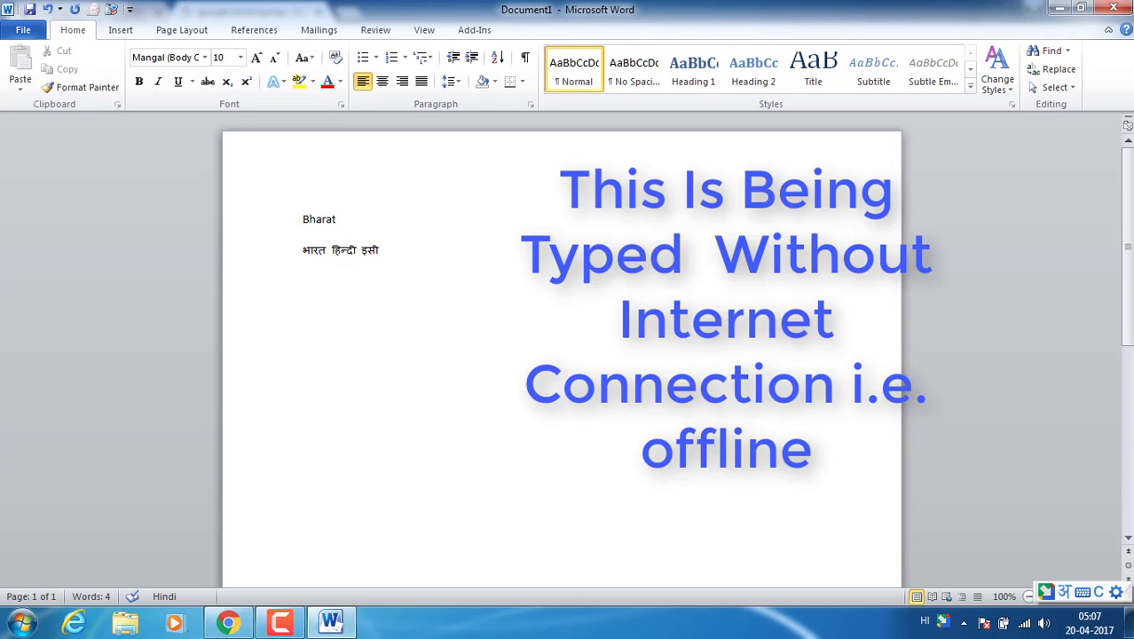
{"action": "type", "text": "india"}
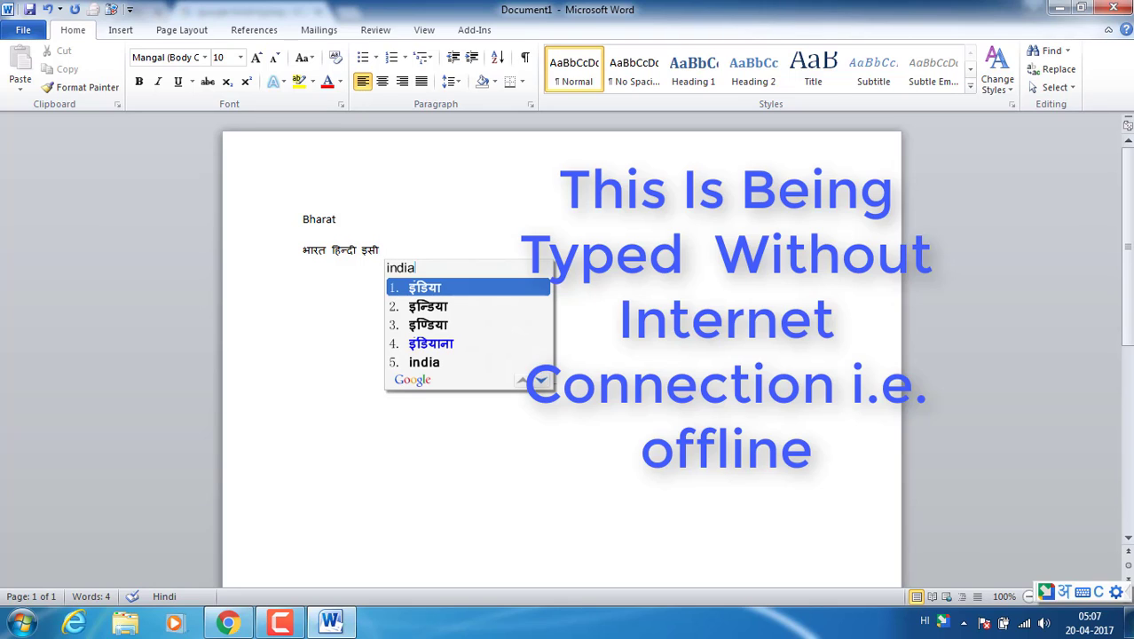
{"action": "key", "text": "space"}
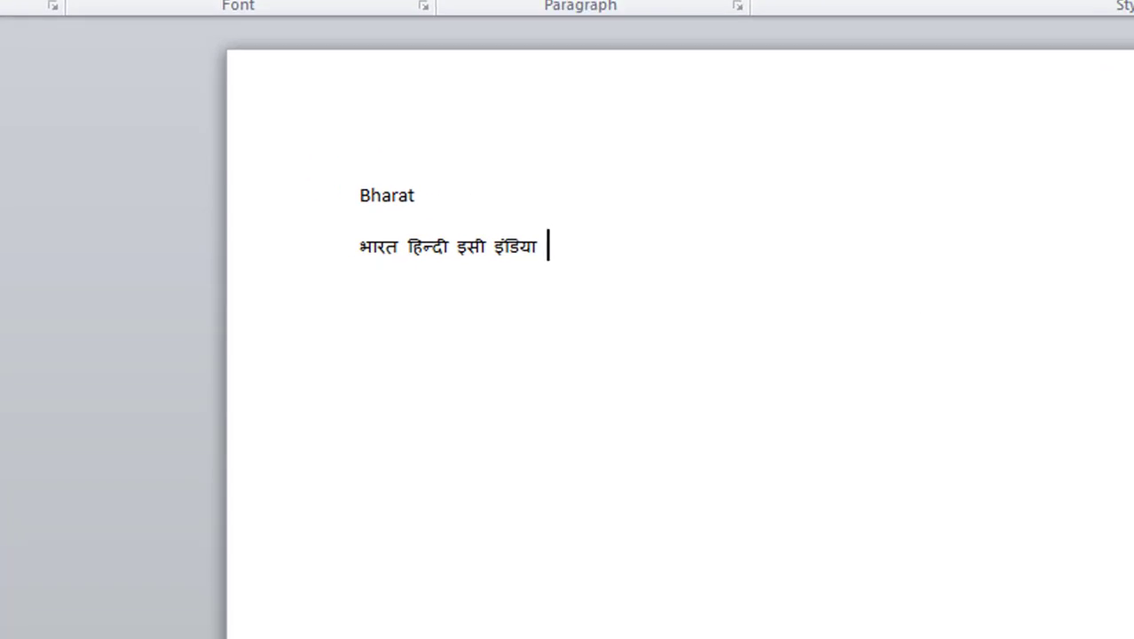
{"action": "type", "text": "b"}
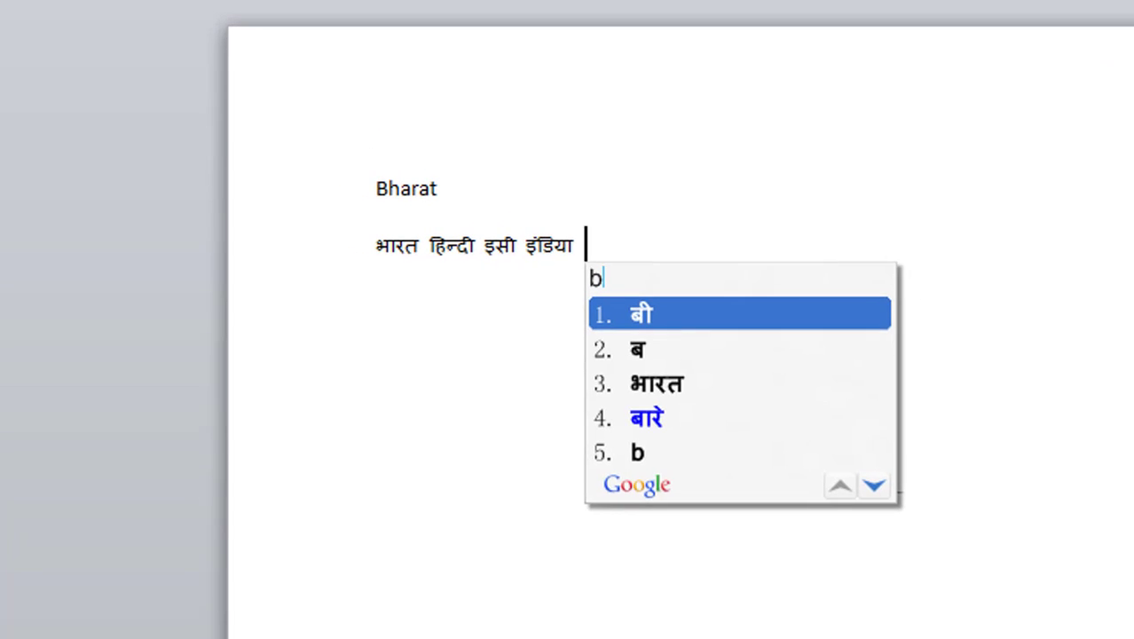
{"action": "type", "text": "h"}
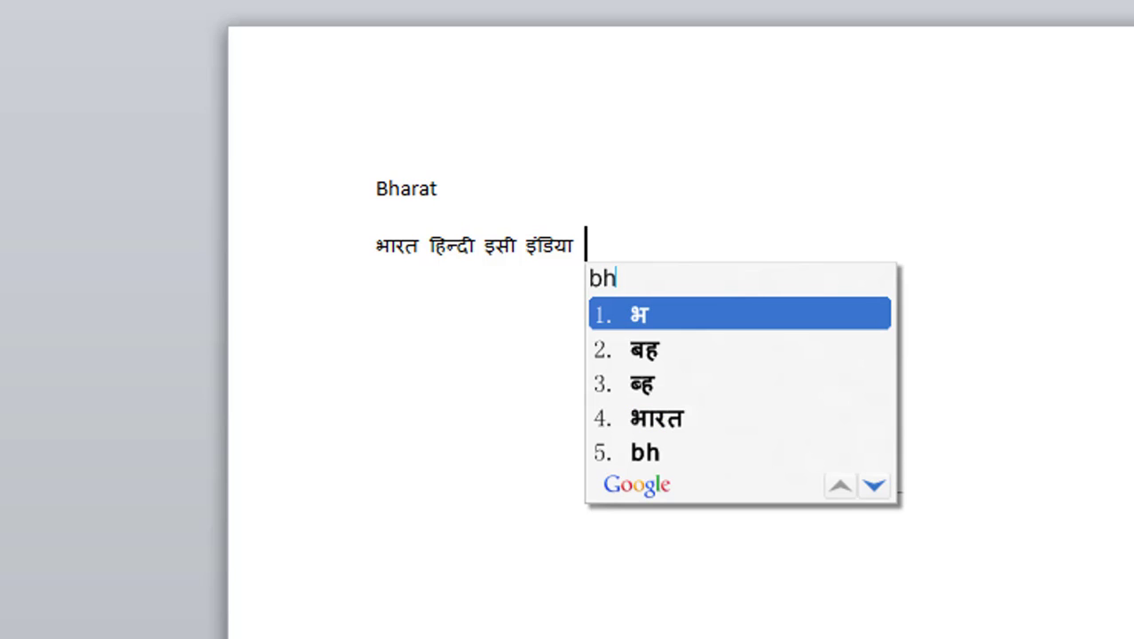
{"action": "type", "text": "oo"}
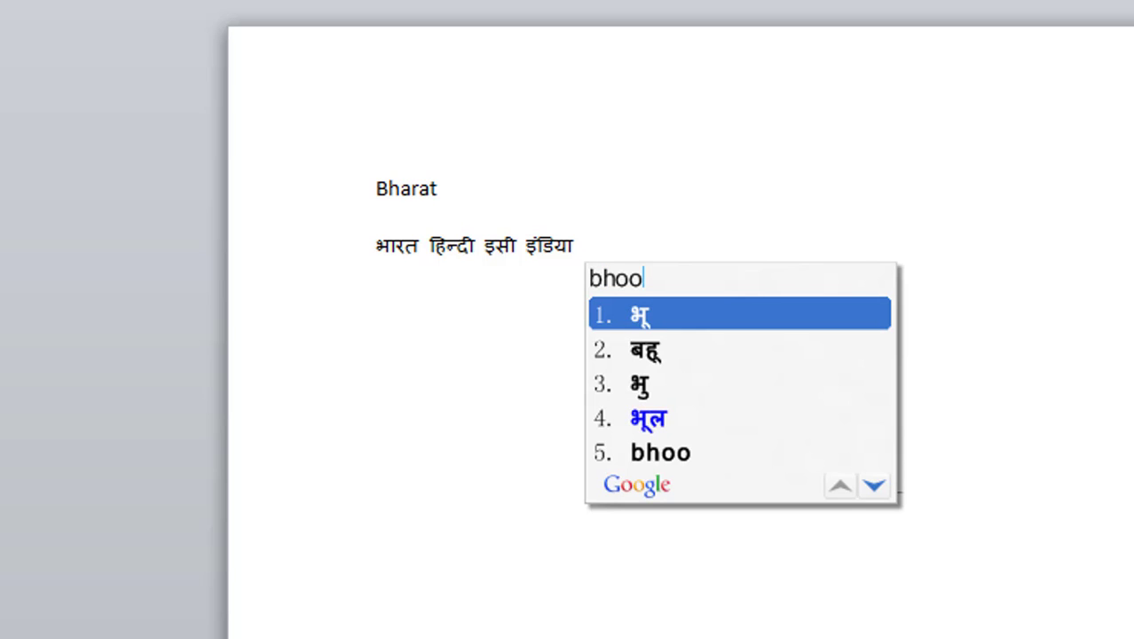
{"action": "type", "text": "gol"}
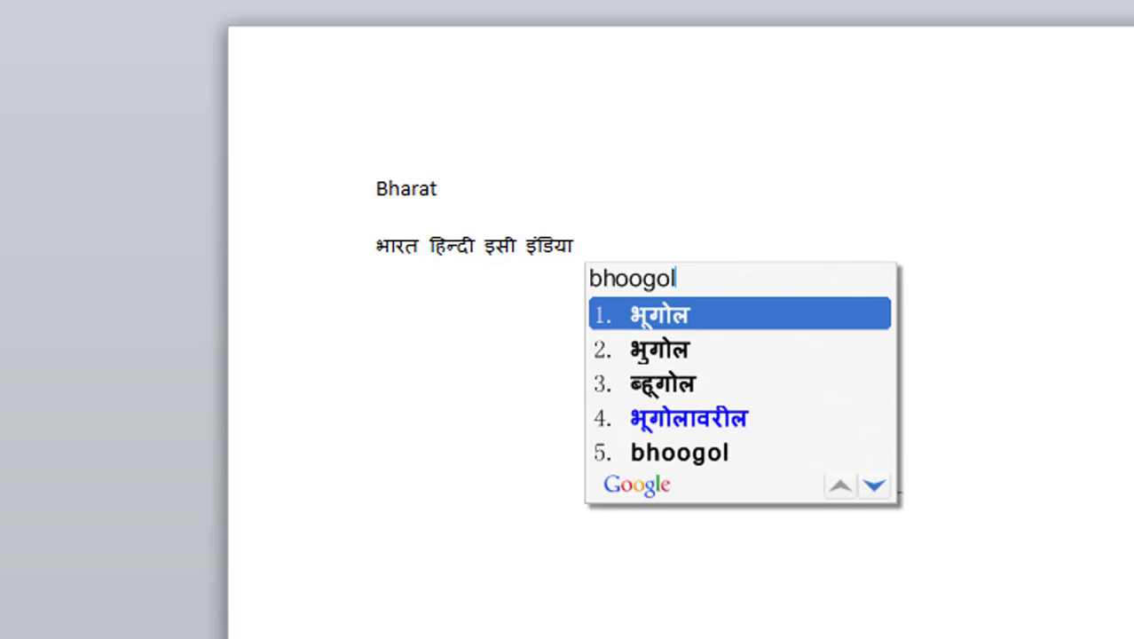
{"action": "key", "text": "space"}
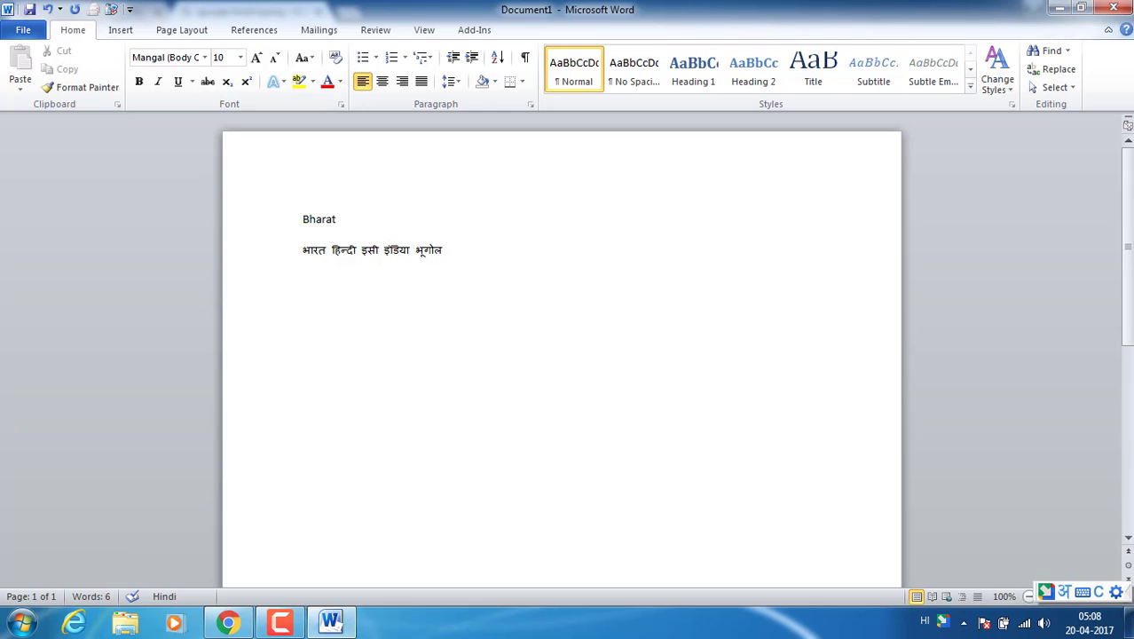
Open a blank workbook in Microsoft Excel 2010 and widen column A to about six times its default width.
{"action": "left_click", "coordinate": [22, 621]}
{"action": "left_click", "coordinate": [86, 579]}
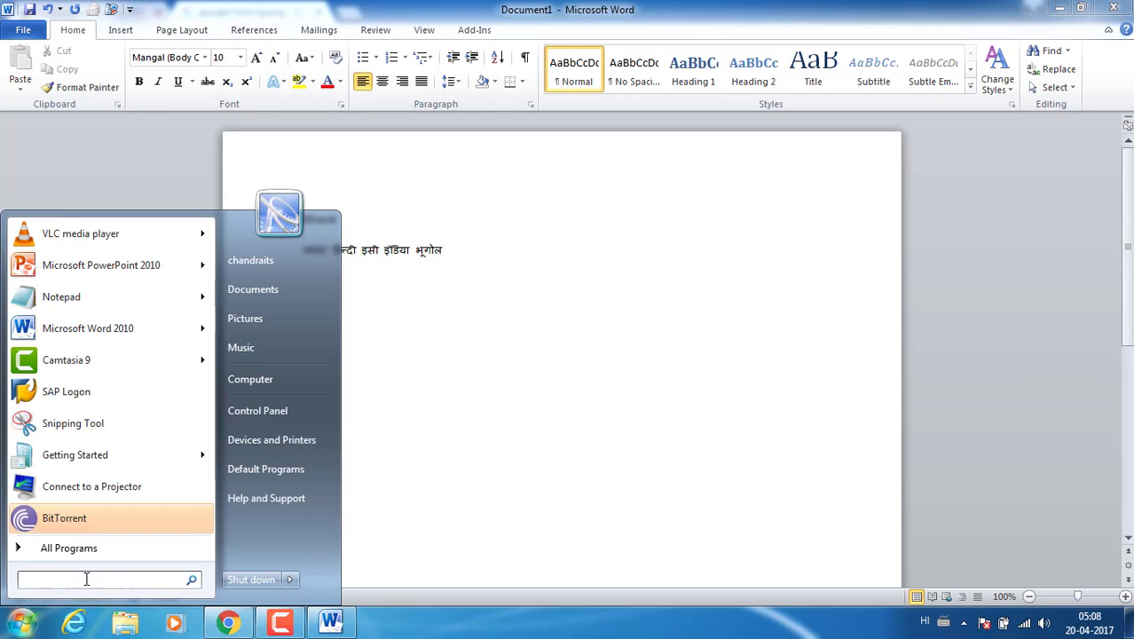
{"action": "type", "text": "ांम"}
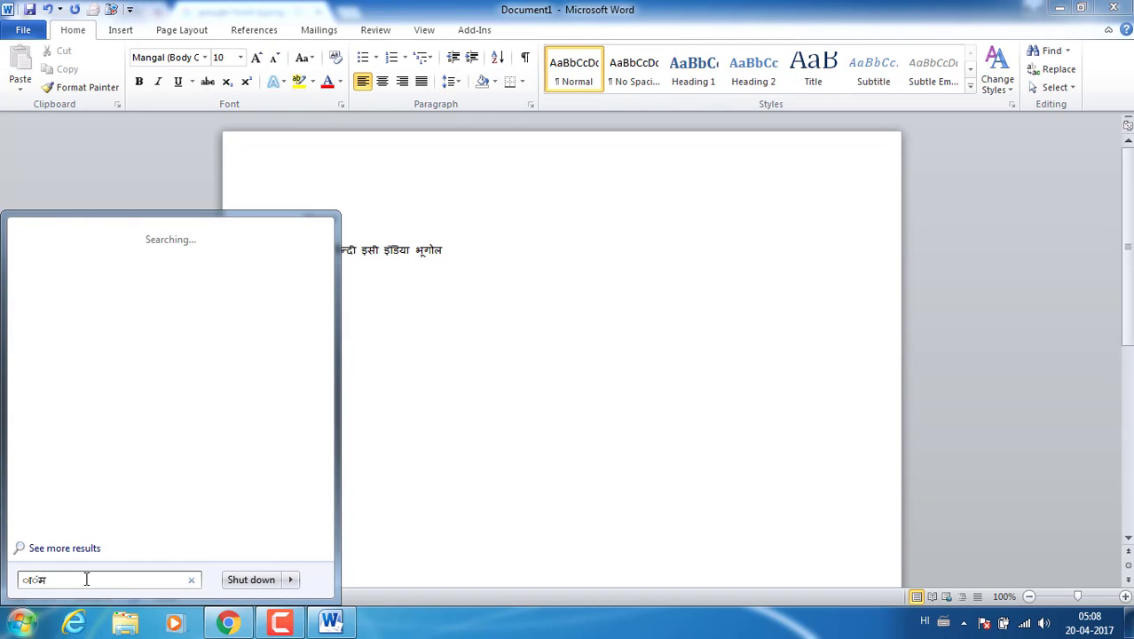
{"action": "key", "text": "BackSpace"}
{"action": "key", "text": "BackSpace"}
{"action": "key", "text": "BackSpace"}
{"action": "left_click", "coordinate": [89, 550]}
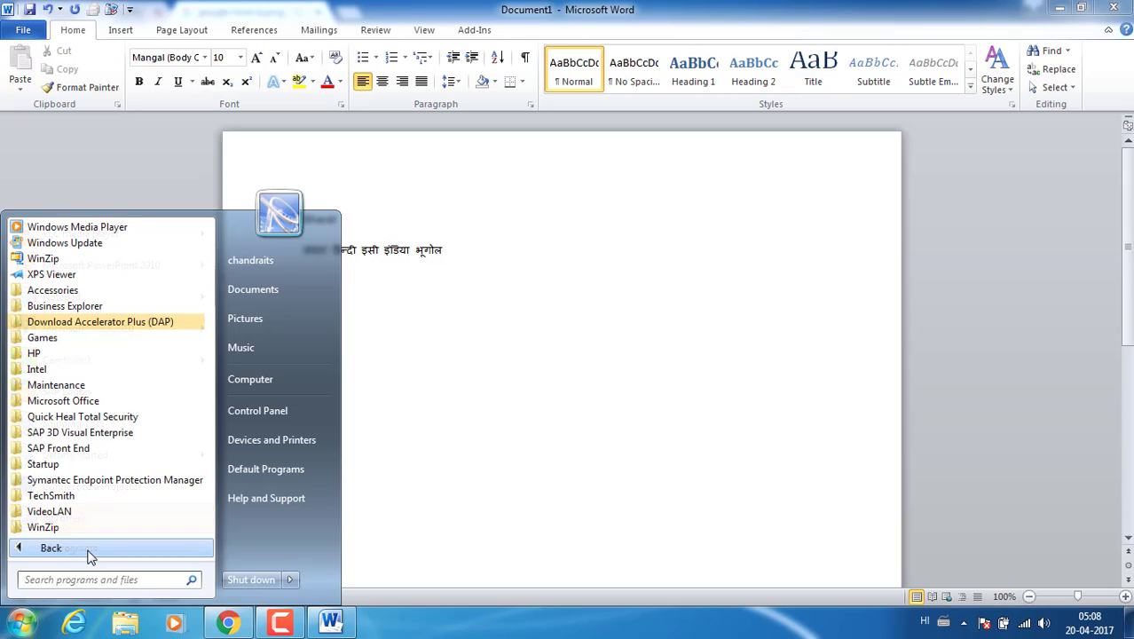
{"action": "left_click", "coordinate": [69, 401]}
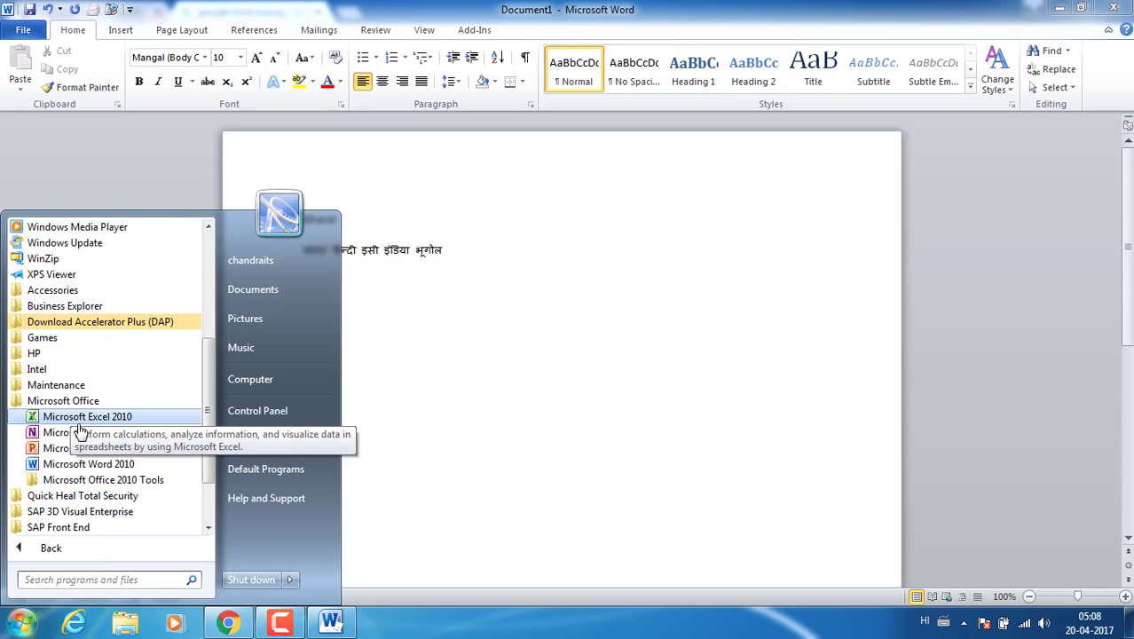
{"action": "left_click", "coordinate": [82, 419]}
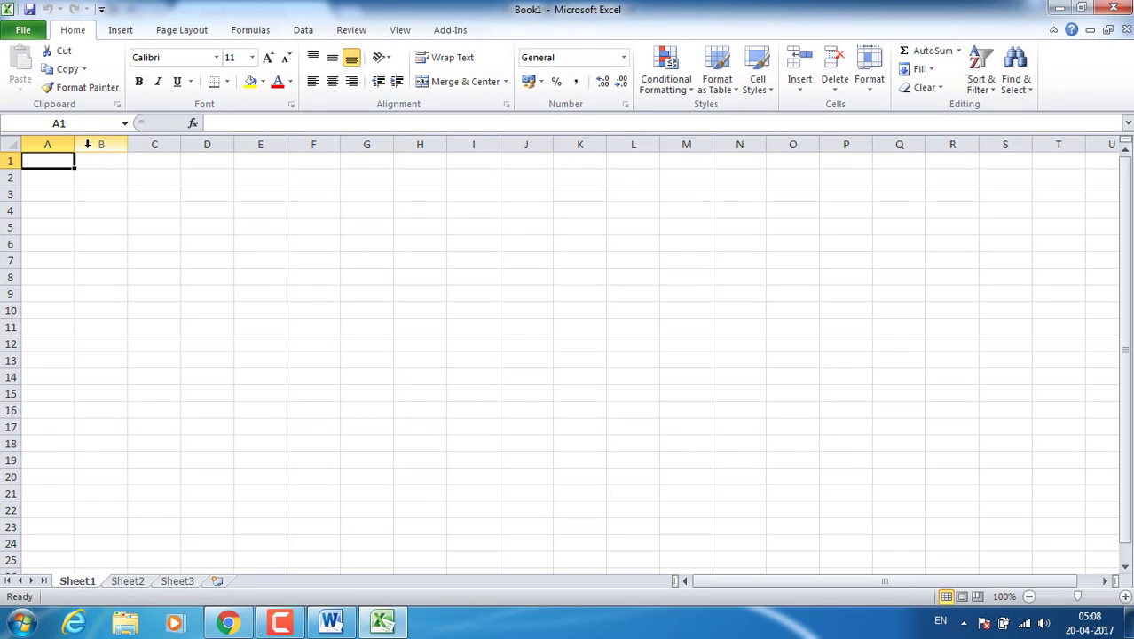
{"action": "left_click_drag", "start_coordinate": [75, 144], "coordinate": [347, 173]}
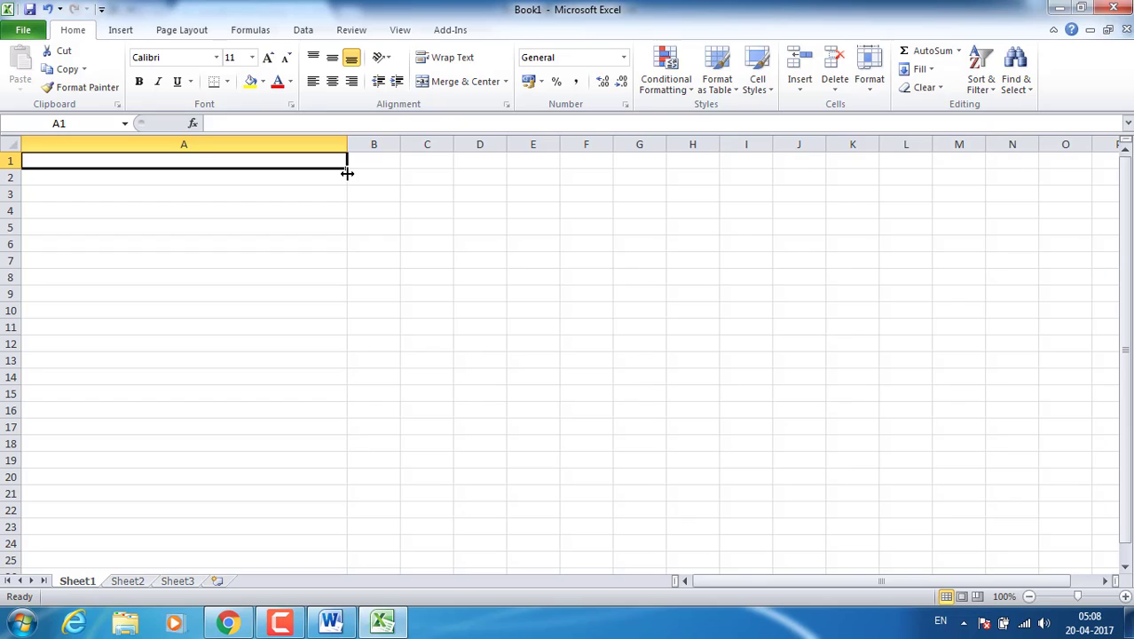
{"action": "type", "text": "mai"}
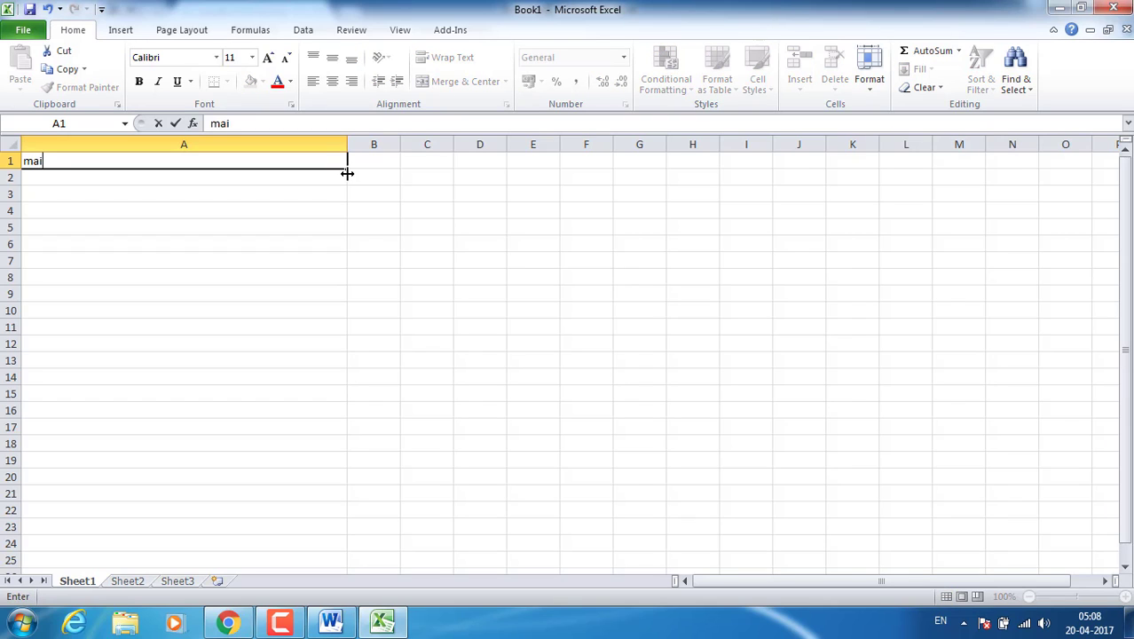
{"action": "key", "text": "BackSpace"}
{"action": "key", "text": "BackSpace"}
{"action": "key", "text": "BackSpace"}
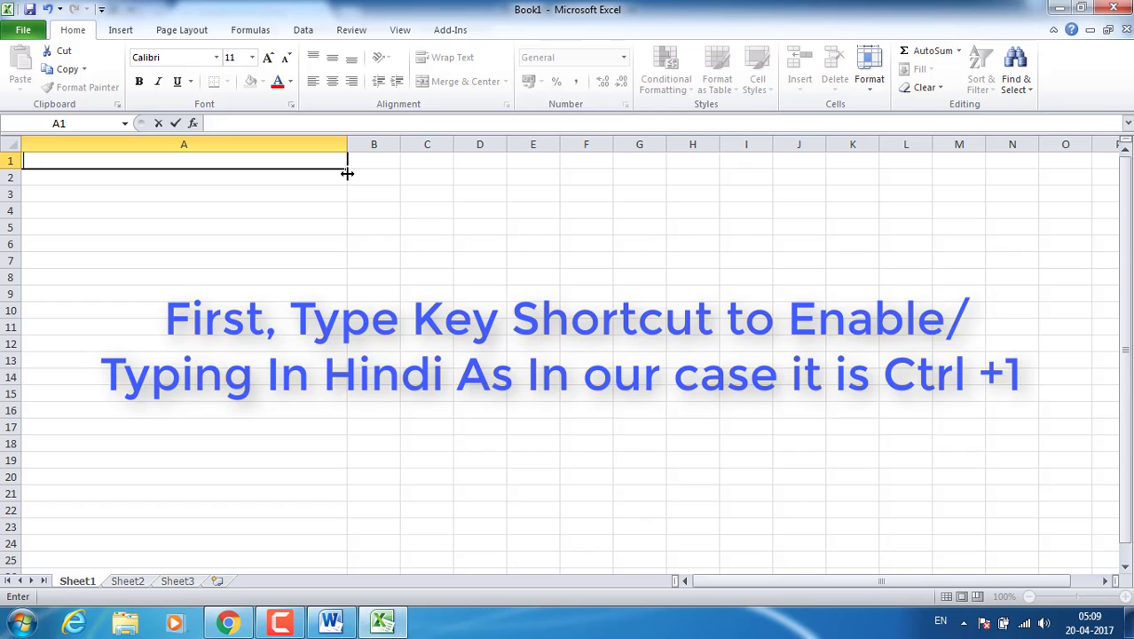
Switch the input language to Hindi with Google Input Tools and begin cell A1 with "भारत", transliterated from "bharat".
{"action": "key", "text": "ctrl+1"}
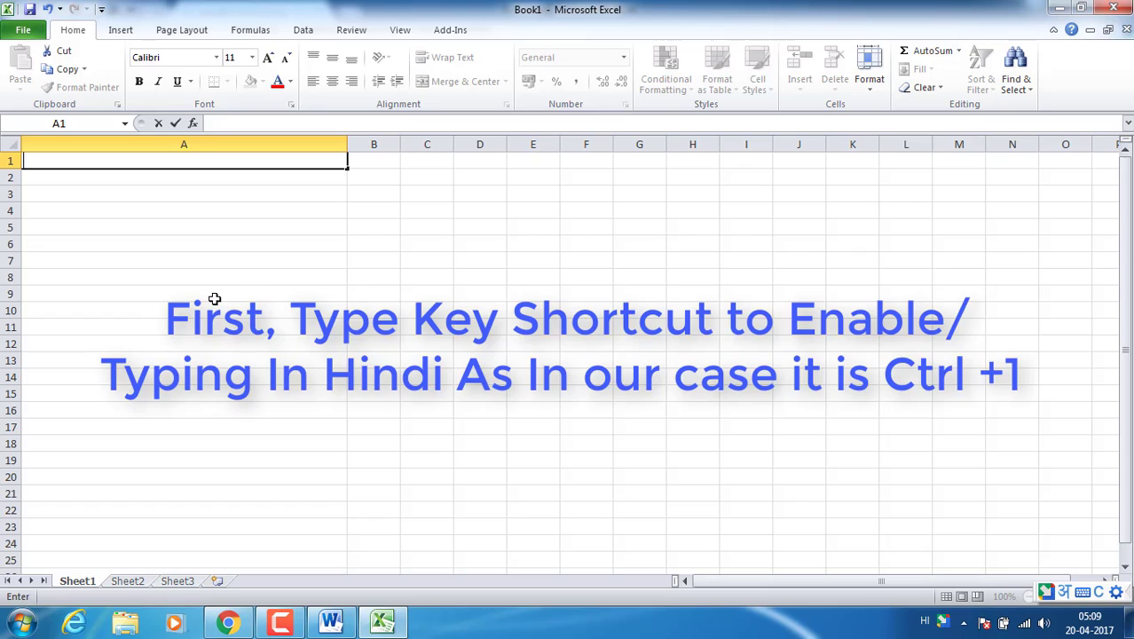
{"action": "type", "text": "bharat"}
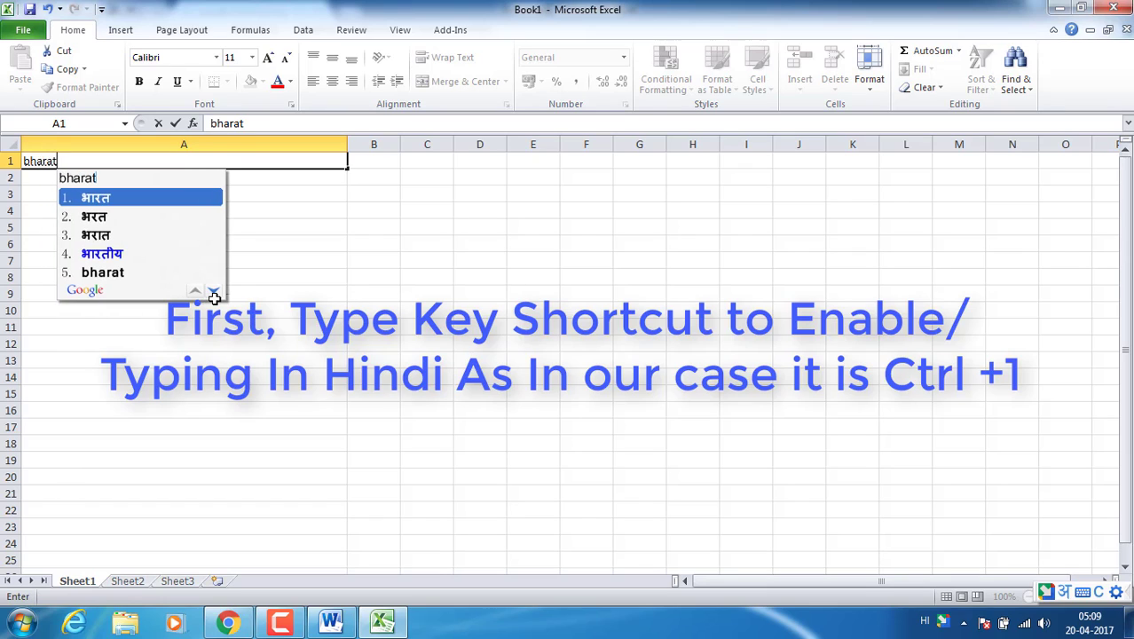
{"action": "key", "text": "space"}
Continue the text in cell A1 with "में रहता हूँ", transliterated from "me", "rahtaa" and "hoon".
{"action": "type", "text": "me"}
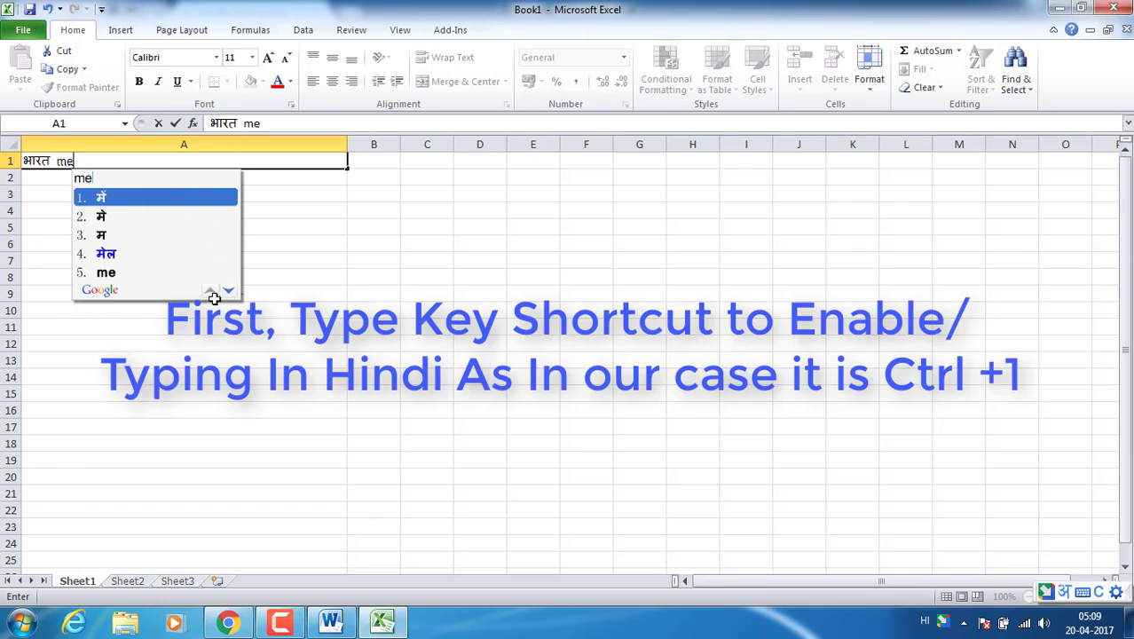
{"action": "key", "text": "BackSpace"}
{"action": "key", "text": "BackSpace"}
{"action": "type", "text": "में rahtaa"}
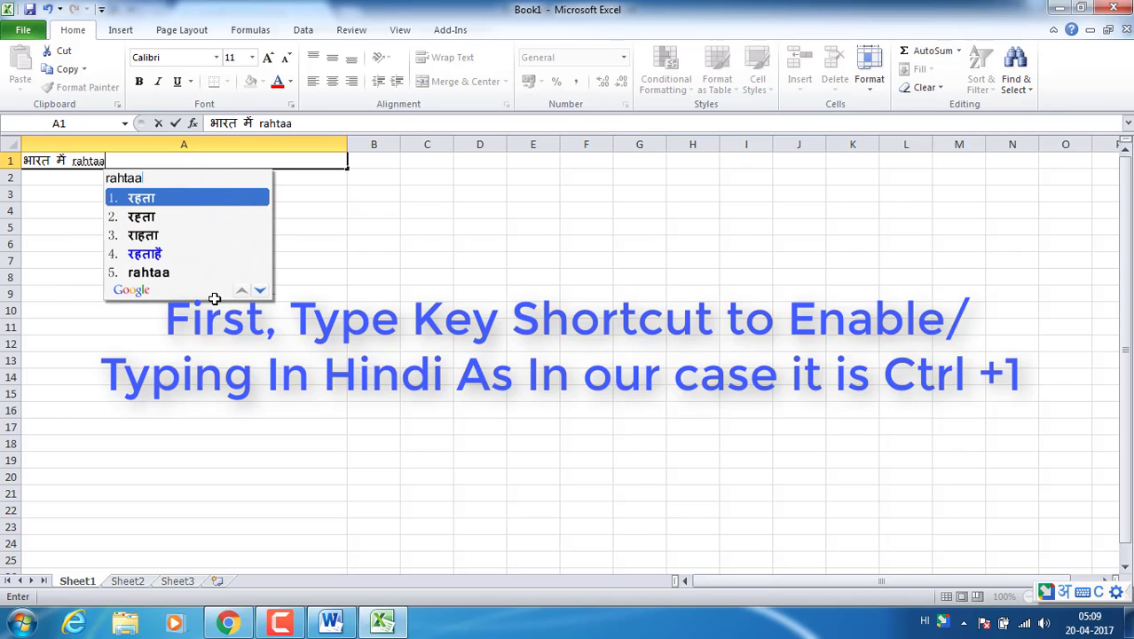
{"action": "key", "text": "BackSpace"}
{"action": "key", "text": "BackSpace"}
{"action": "key", "text": "BackSpace"}
{"action": "key", "text": "BackSpace"}
{"action": "key", "text": "BackSpace"}
{"action": "key", "text": "BackSpace"}
{"action": "type", "text": "रहता hoon"}
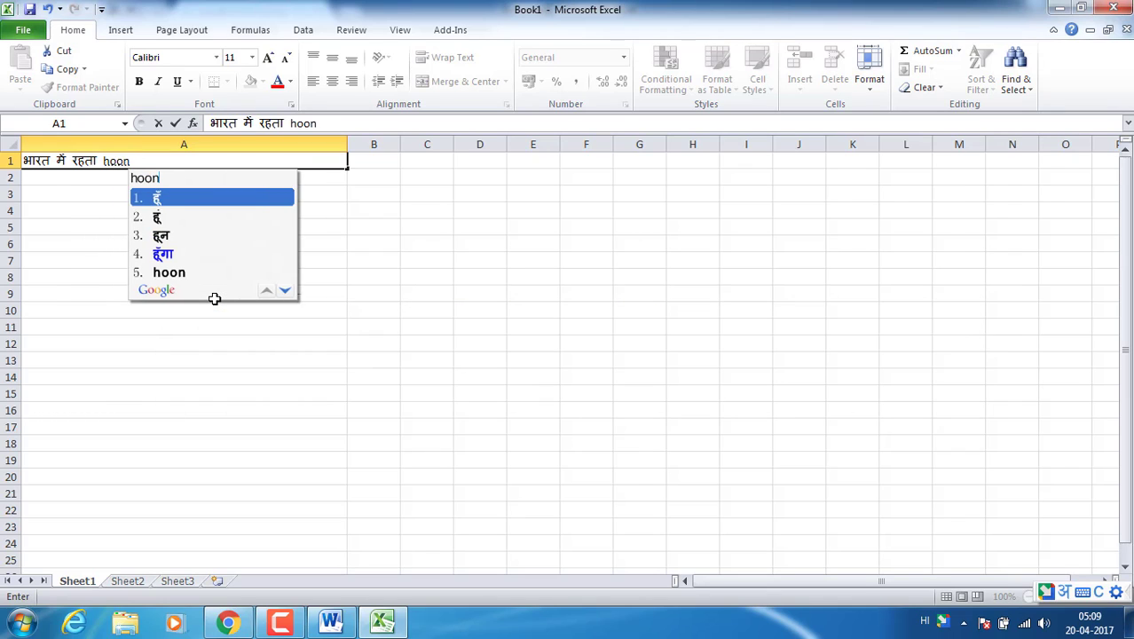
{"action": "key", "text": "Return"}
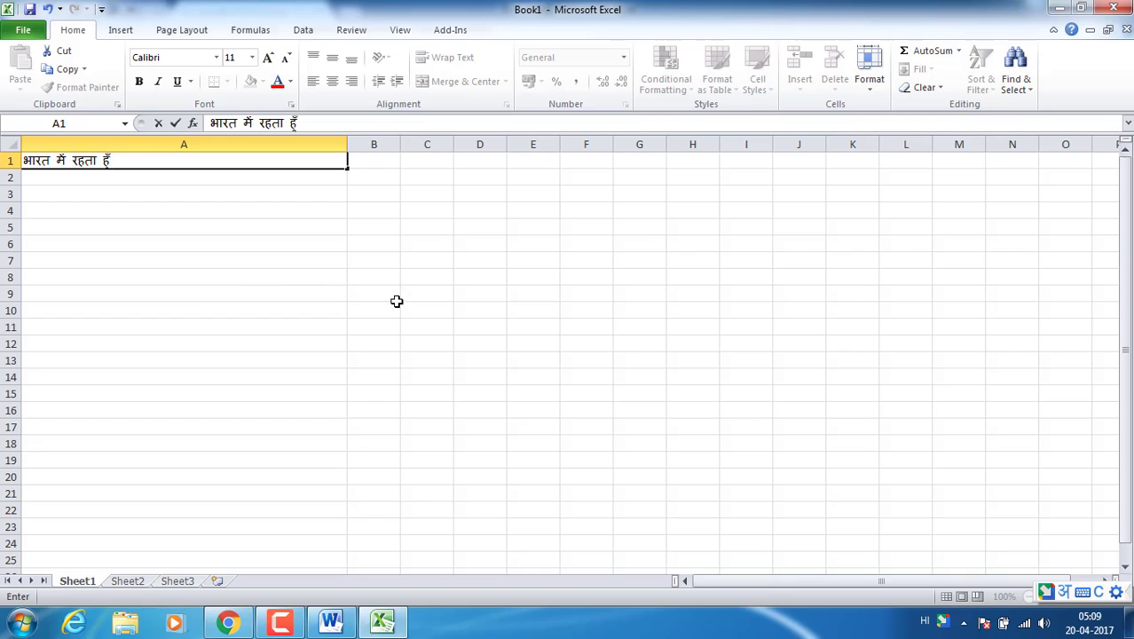